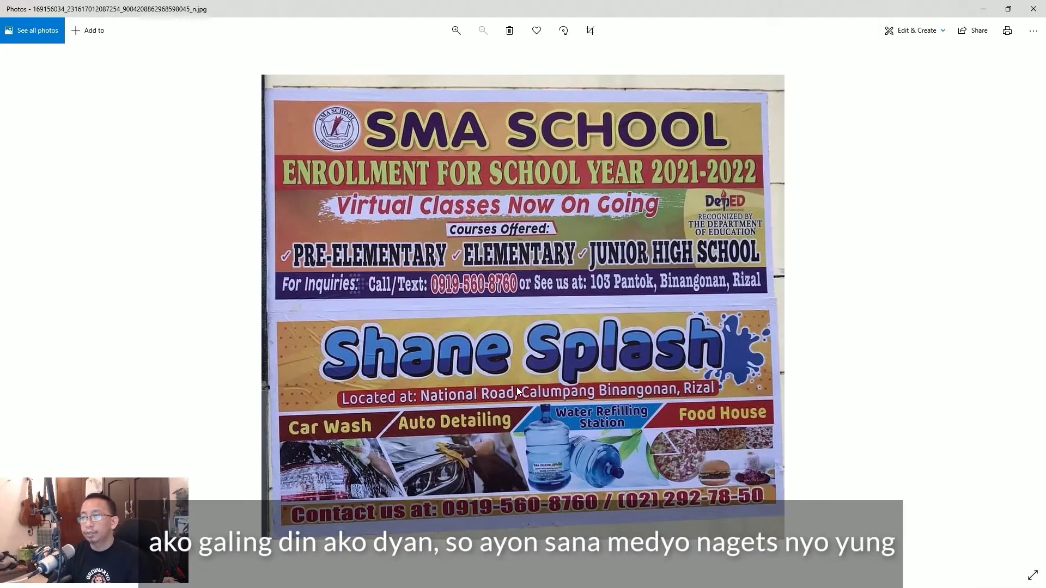
- Close the school and car-wash banner photo in Photos to return to Illustrator
click(1034, 10)
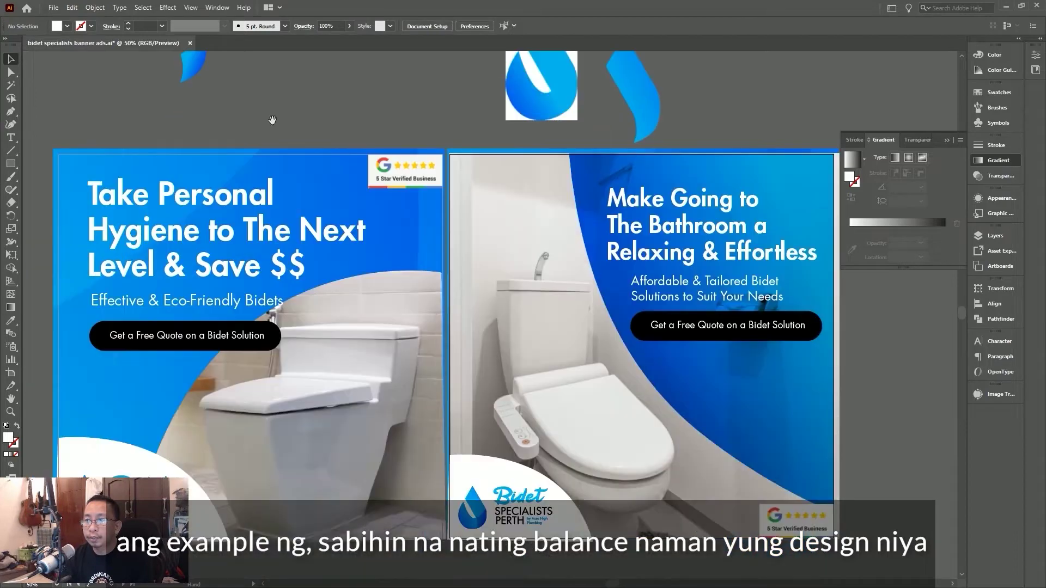
drag(533, 110, 514, 173)
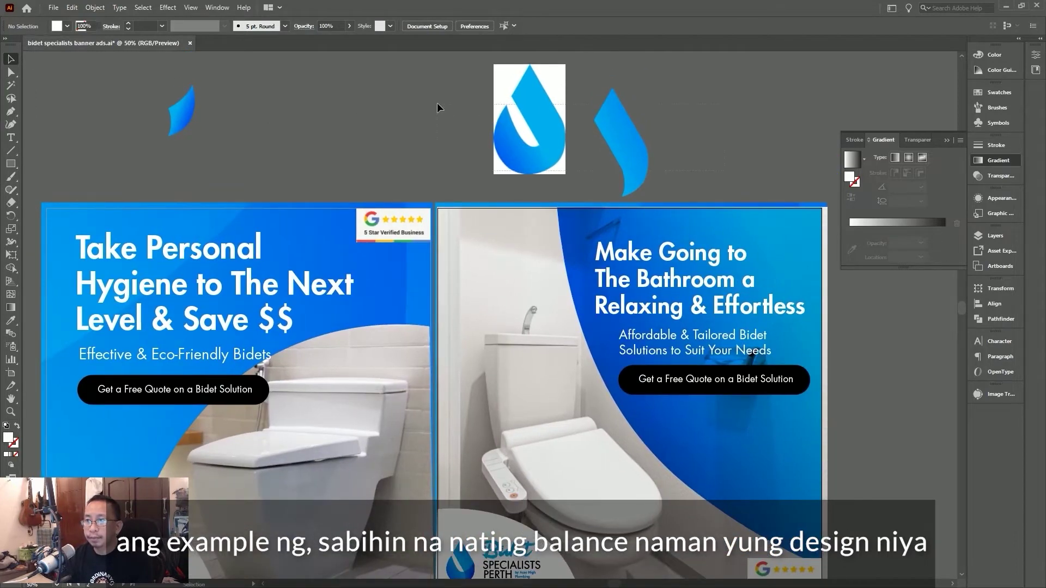
mouse_move(437, 102)
mouse_down()
mouse_move(605, 130)
mouse_move(555, 102)
mouse_up()
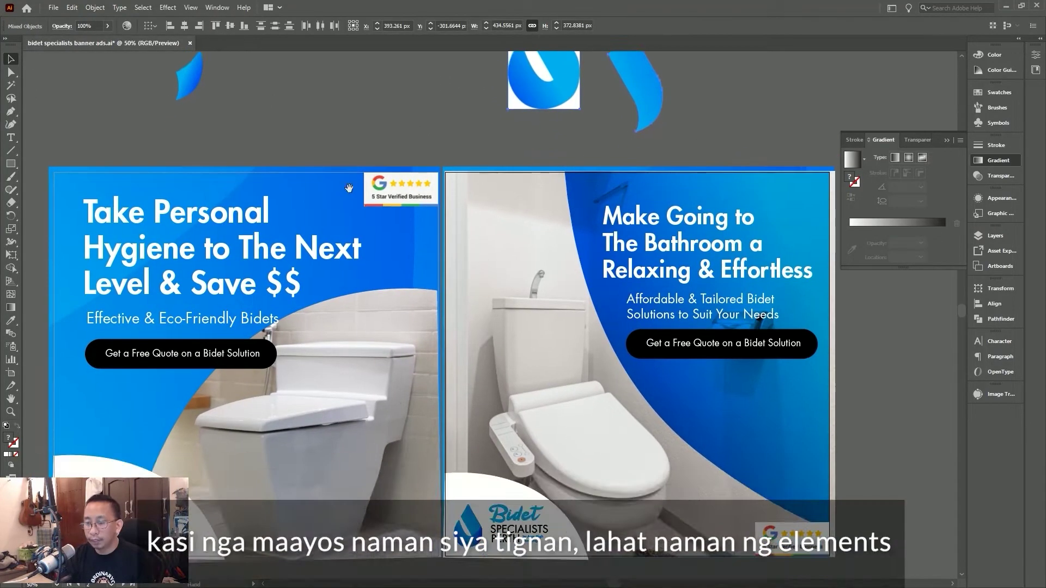
scroll(321, 169, down, 1)
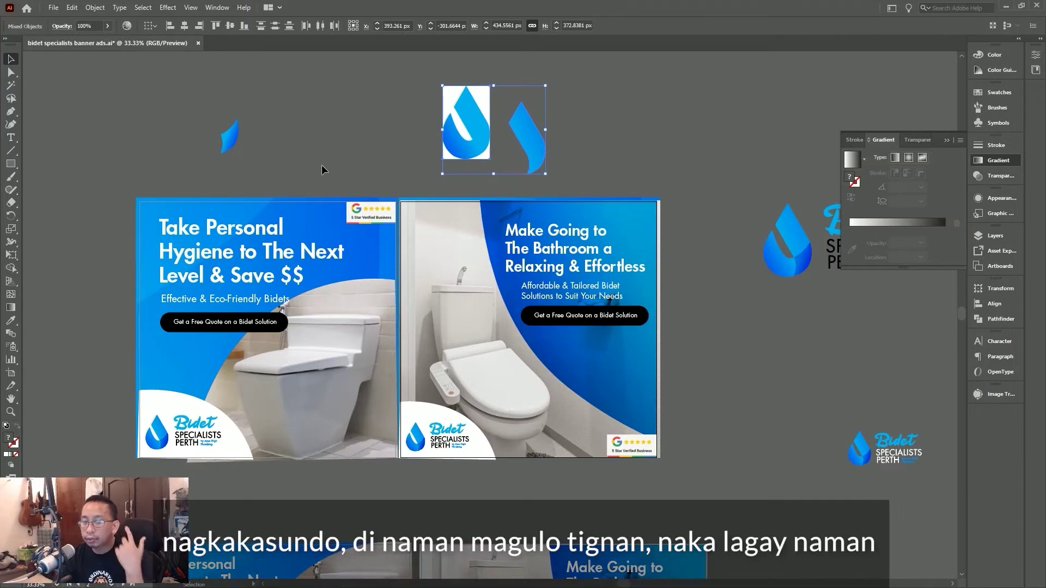
scroll(267, 214, right, 1)
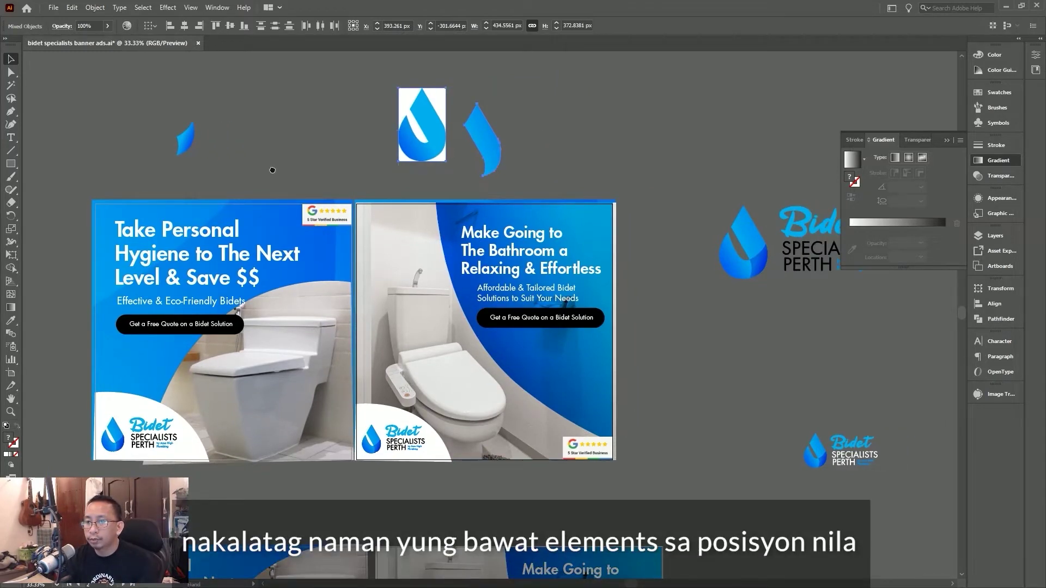
scroll(222, 417, left, 1)
click(280, 178)
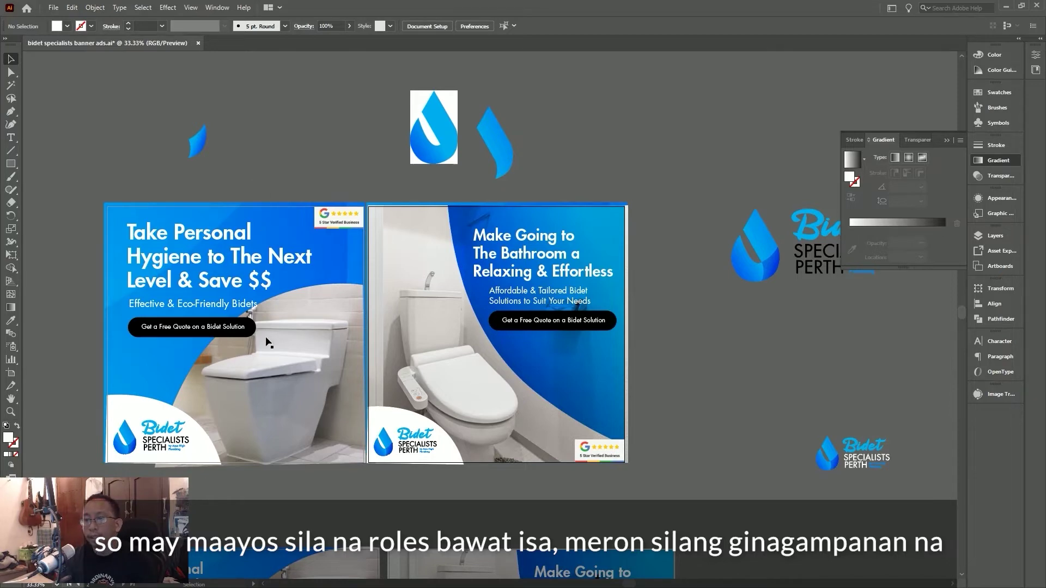
scroll(289, 348, down, 1)
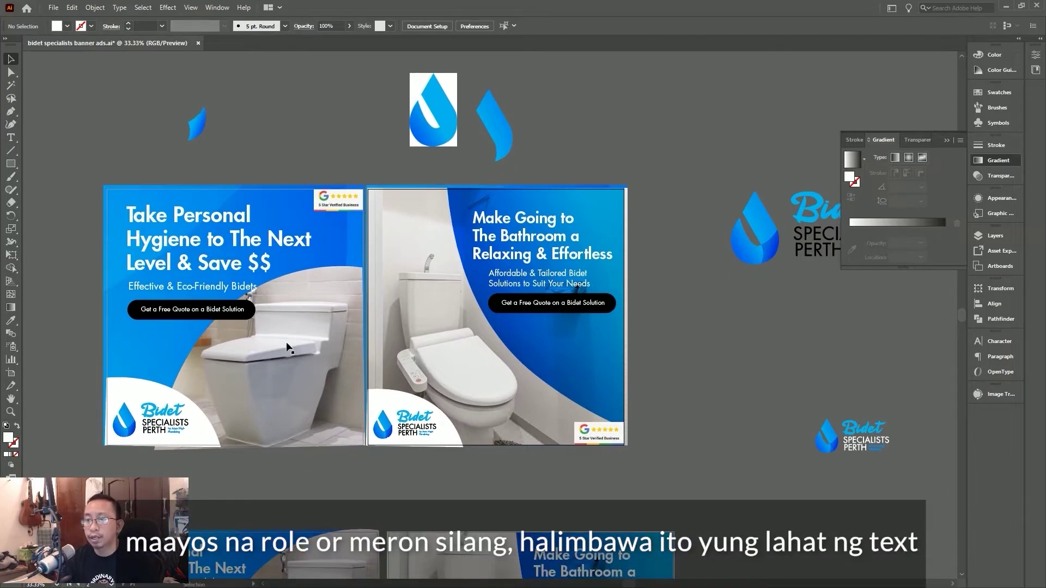
click(240, 308)
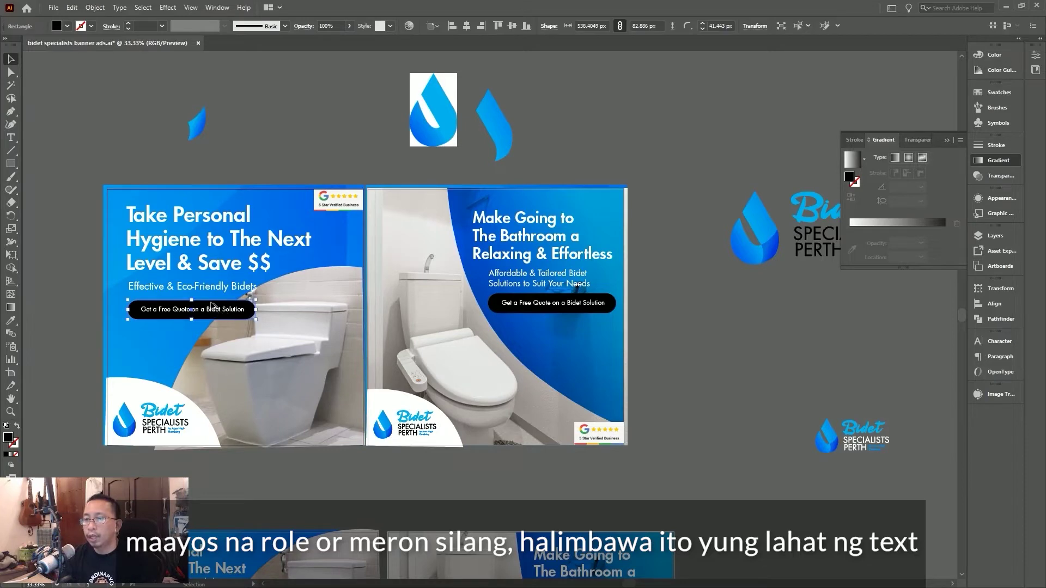
scroll(240, 308, up, 1)
drag(207, 259, 366, 330)
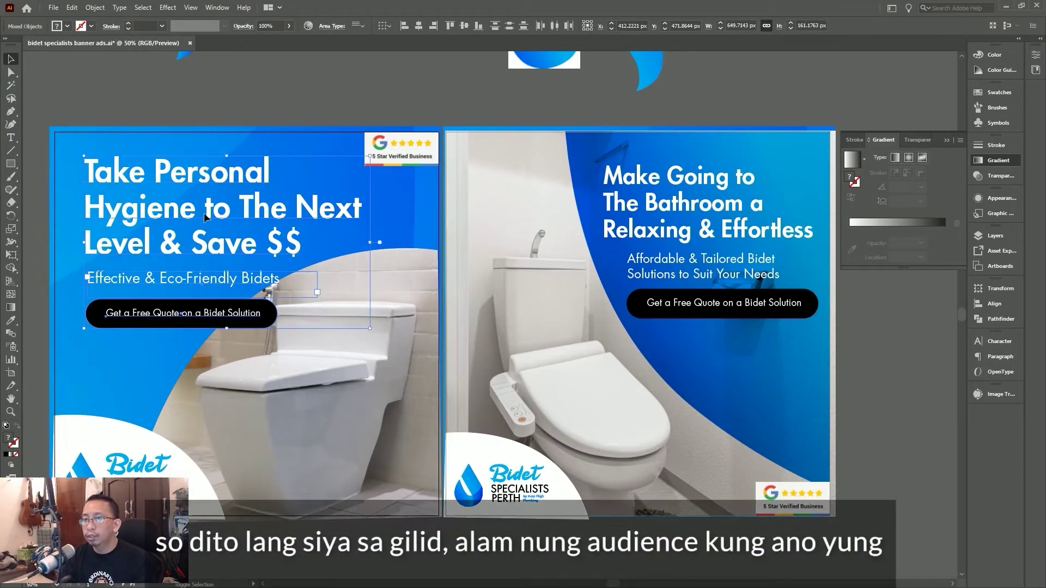
scroll(372, 327, up, 3)
click(359, 251)
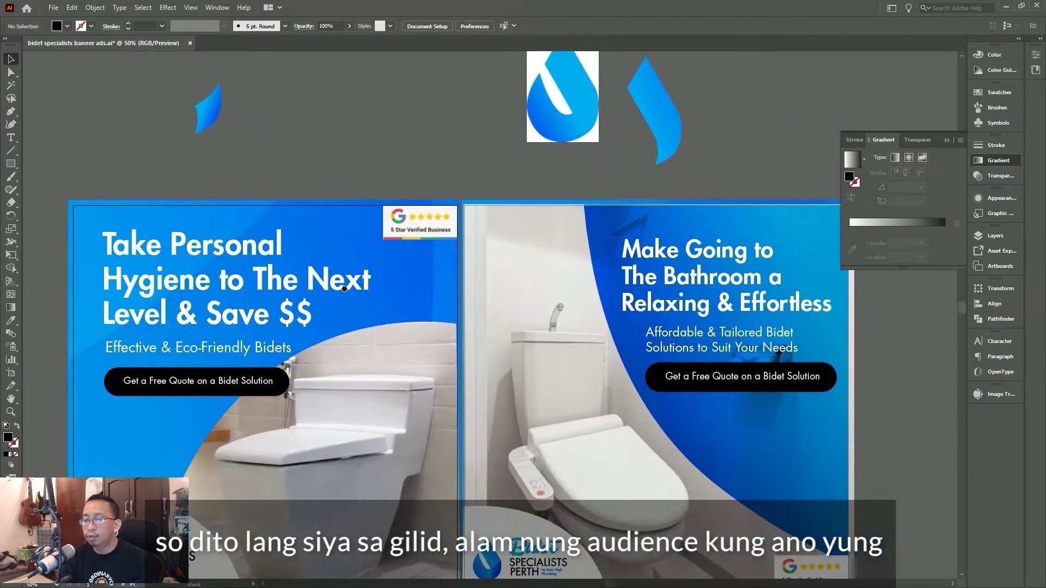
click(292, 291)
scroll(303, 125, down, 1)
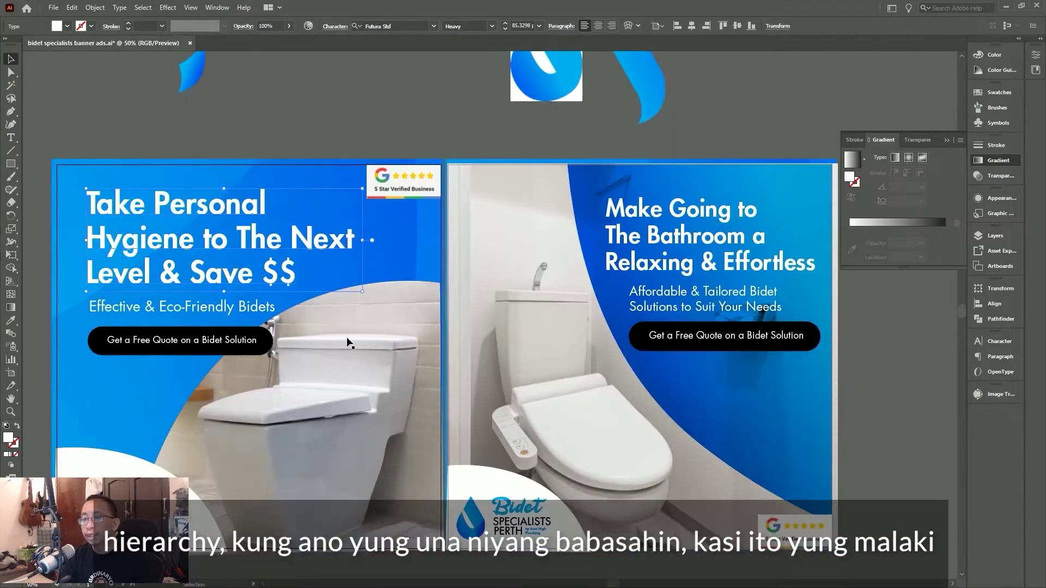
scroll(273, 218, down, 1)
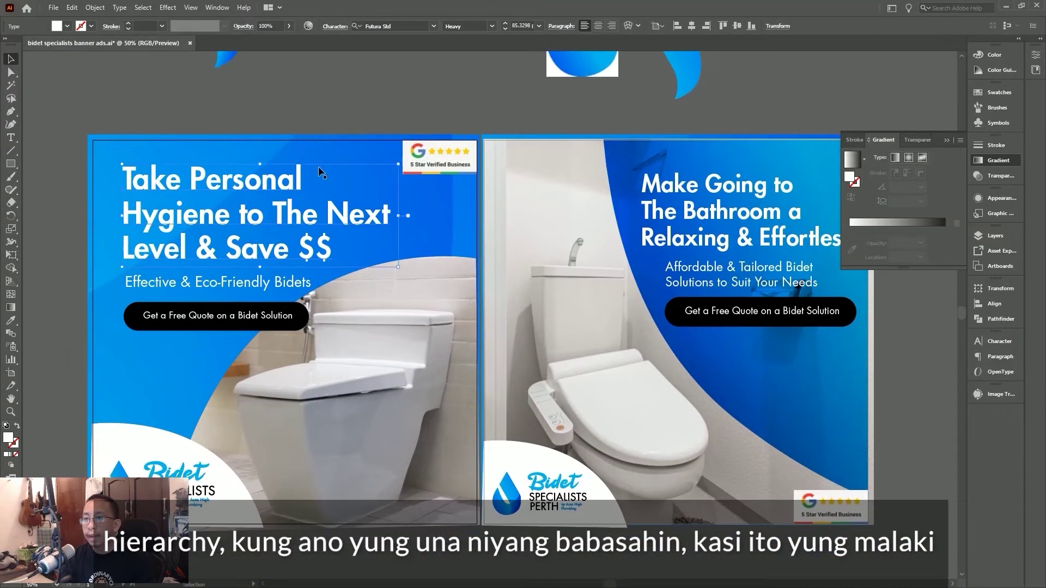
scroll(240, 283, up, 3)
click(303, 316)
scroll(302, 322, left, 2)
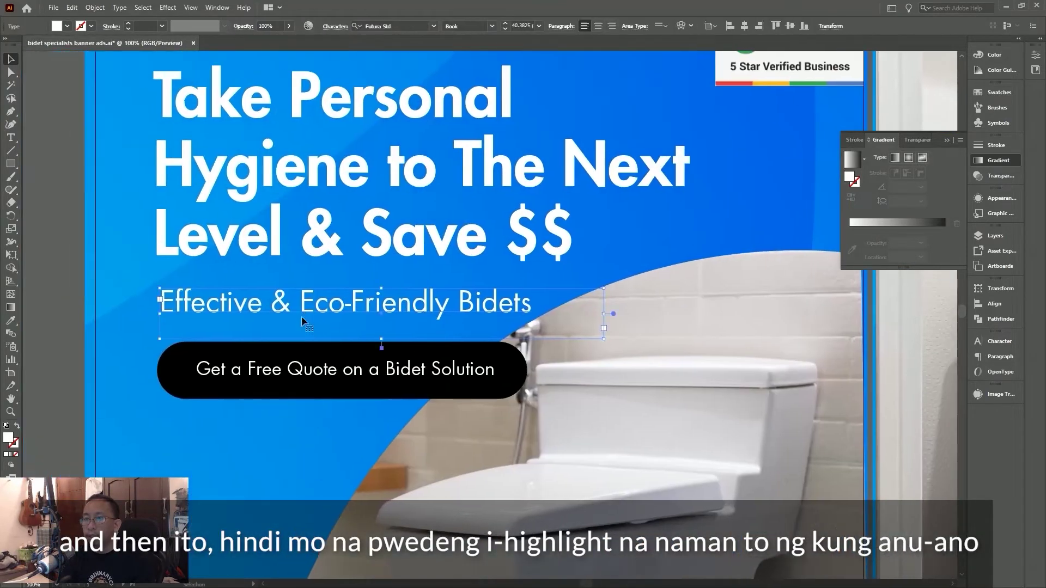
- Draw a white rectangle over the 'Effective & Eco-Friendly Bidets' subtitle
click(10, 164)
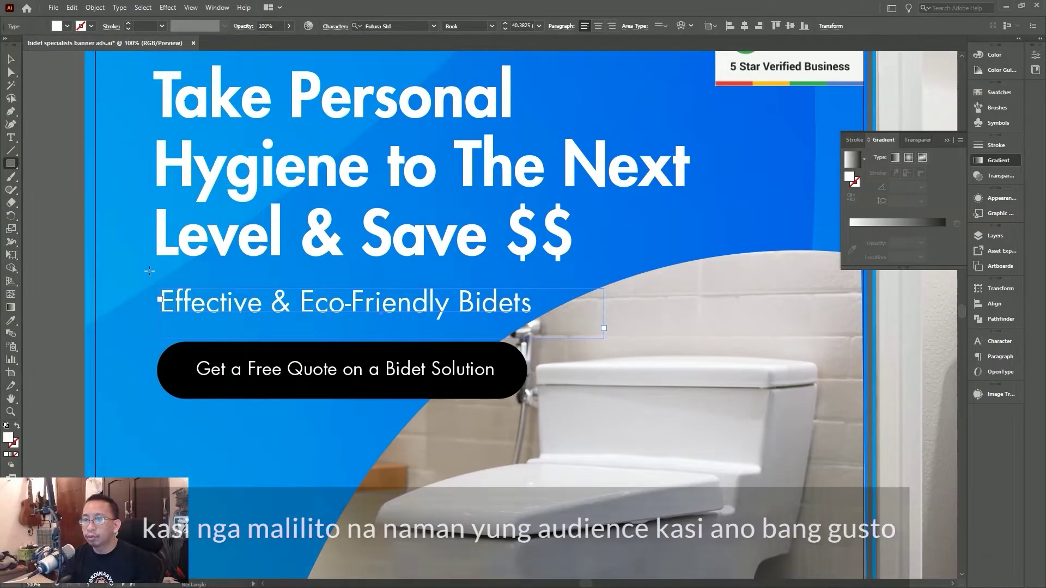
drag(141, 277, 570, 331)
key(v)
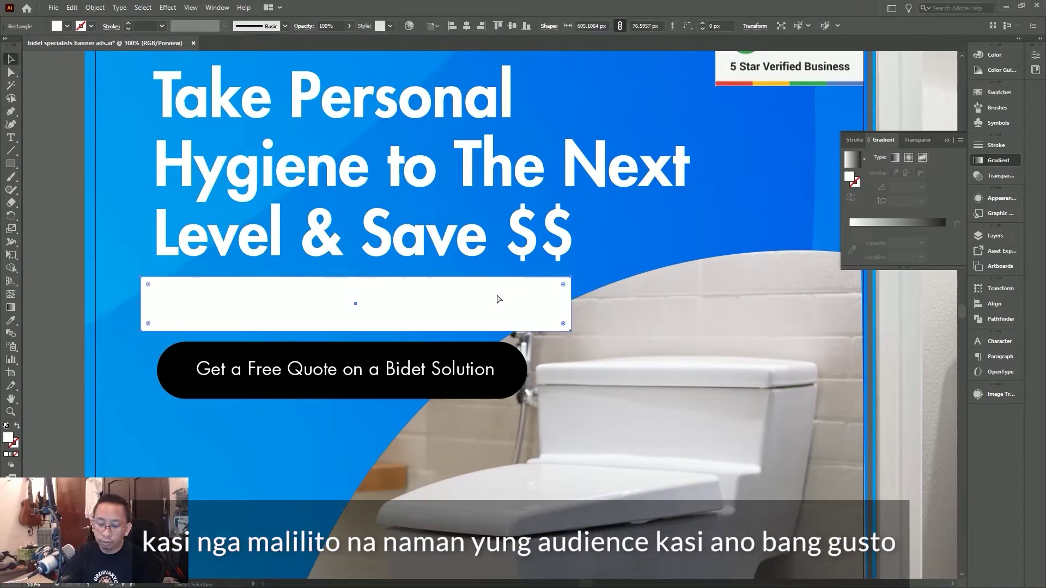
key(3)
key(7)
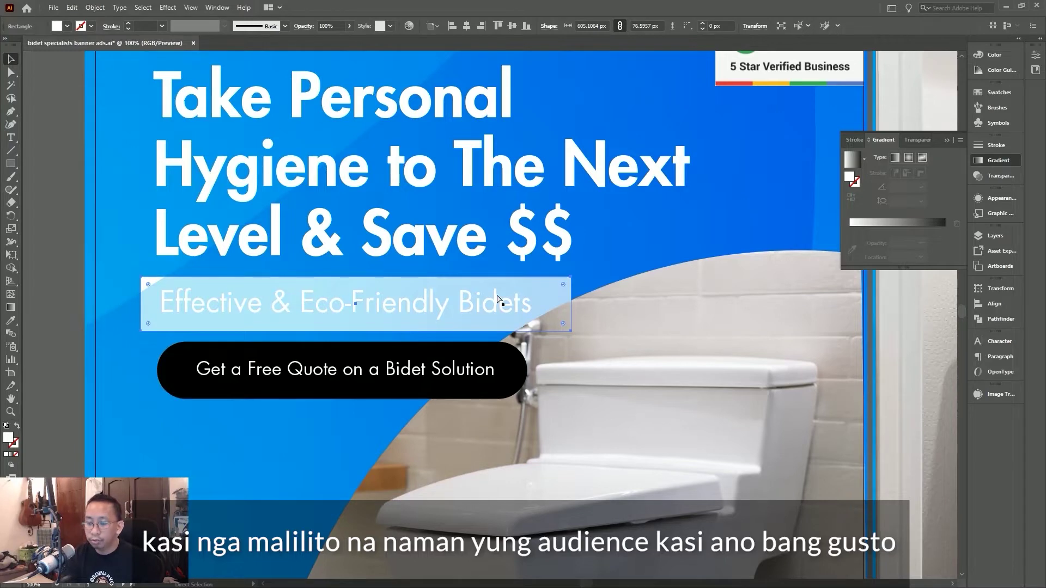
key(0)
click(274, 303)
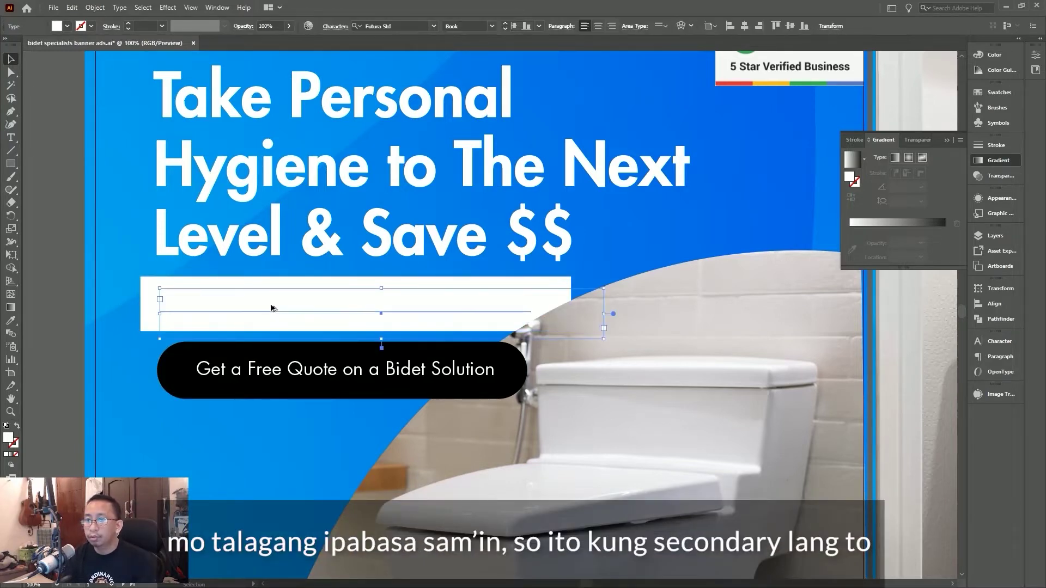
scroll(274, 303, down, 2)
- Recolour the subtitle text black with the Eyedropper
key(i)
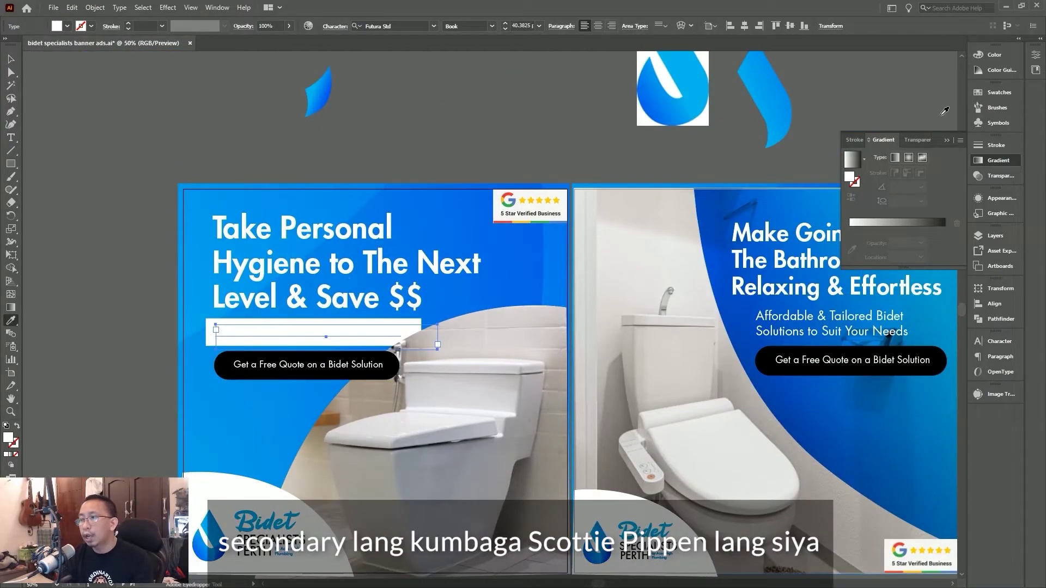
click(994, 55)
click(850, 123)
key(v)
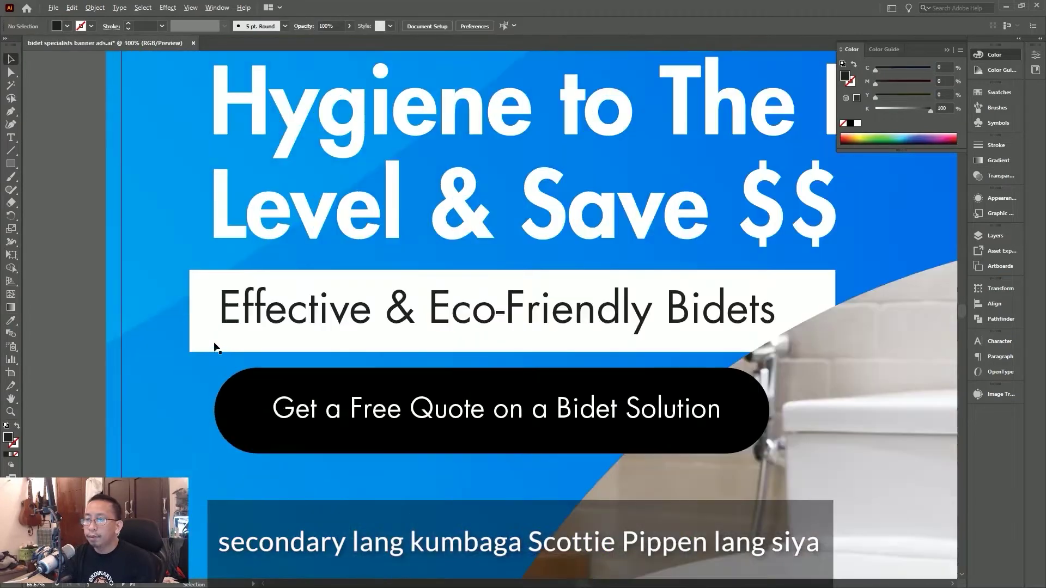
scroll(216, 345, up, 2)
- Undo the subtitle edits and delete the white box behind it
click(272, 415)
key(ctrl+minus)
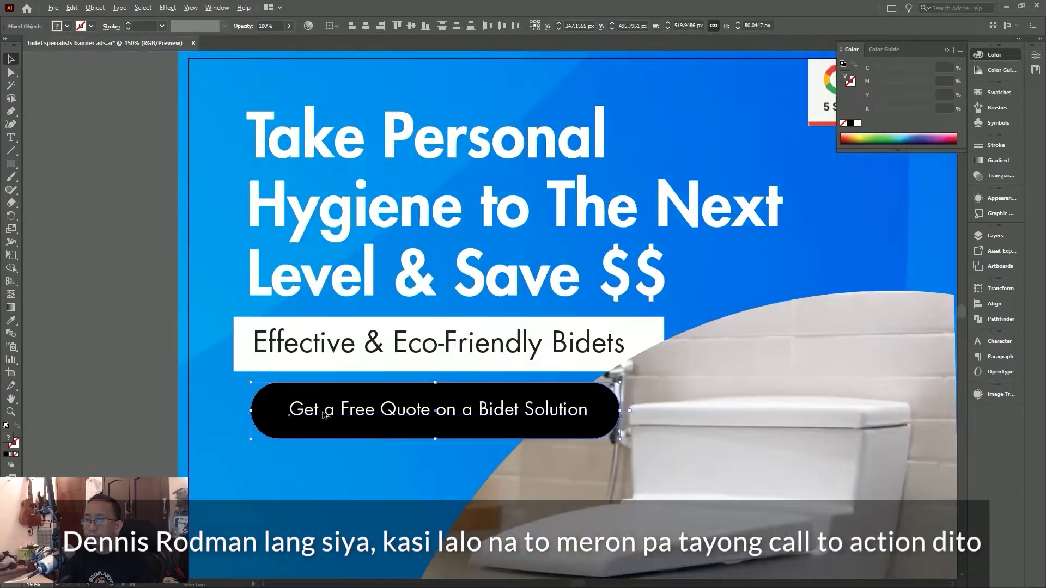
key(ctrl+minus)
click(272, 364)
key(Delete)
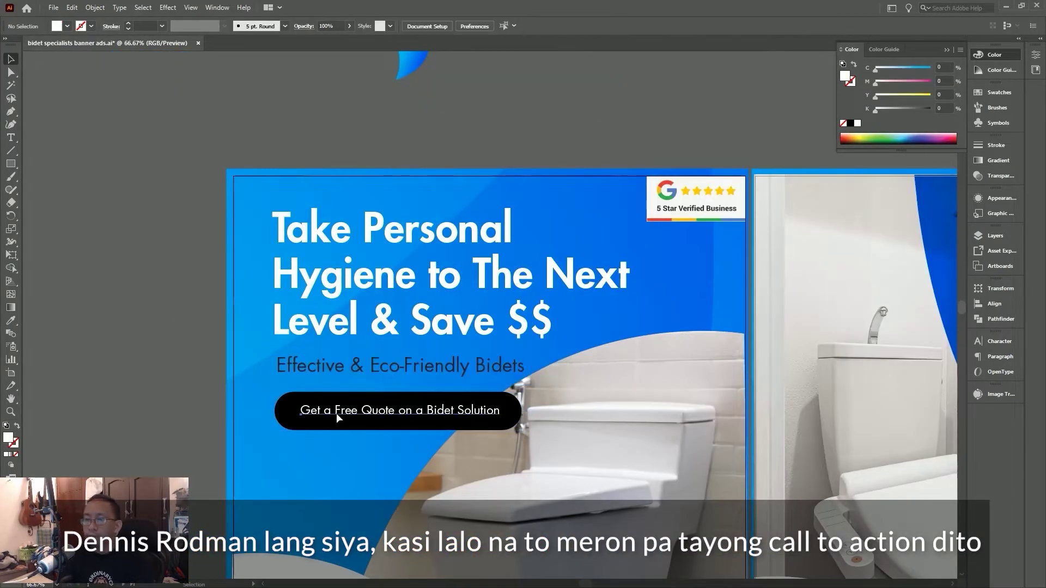
drag(526, 321, 459, 294)
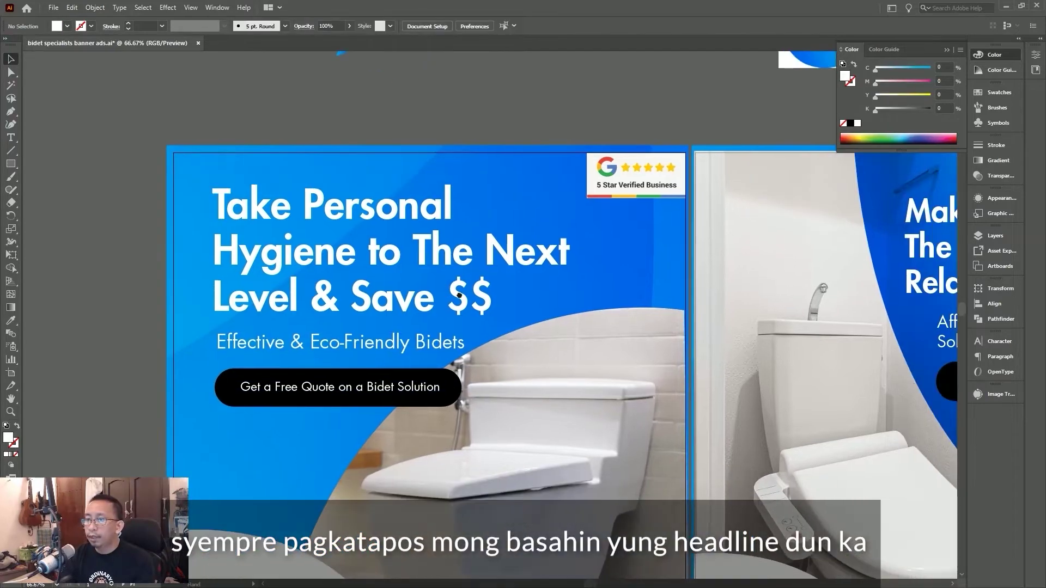
click(359, 253)
drag(399, 271, 408, 220)
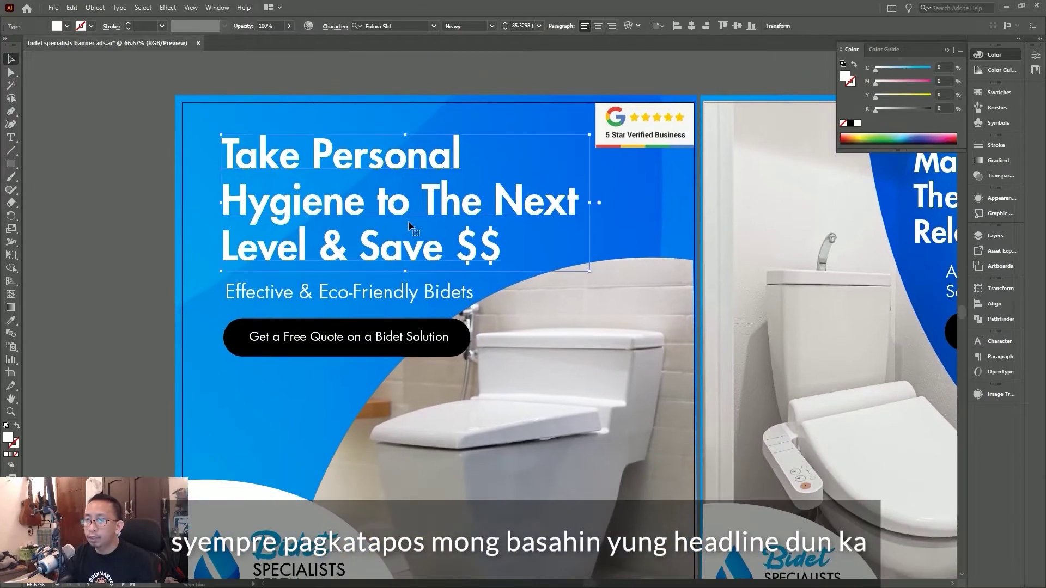
key(ctrl+shift+a)
drag(322, 406, 283, 400)
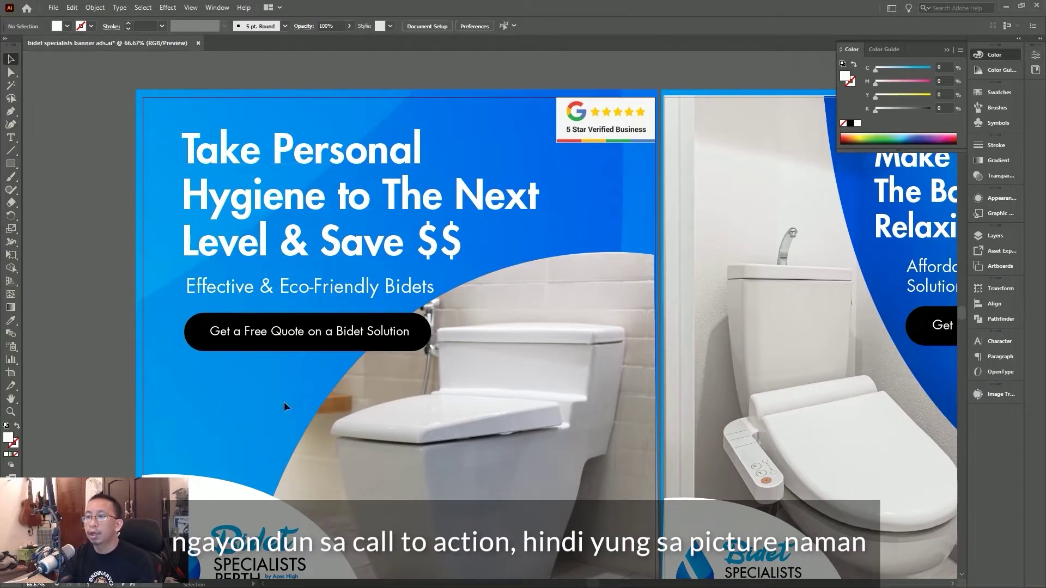
alt+scroll(283, 401, down, 2)
alt+scroll(327, 381, up, 1)
click(375, 356)
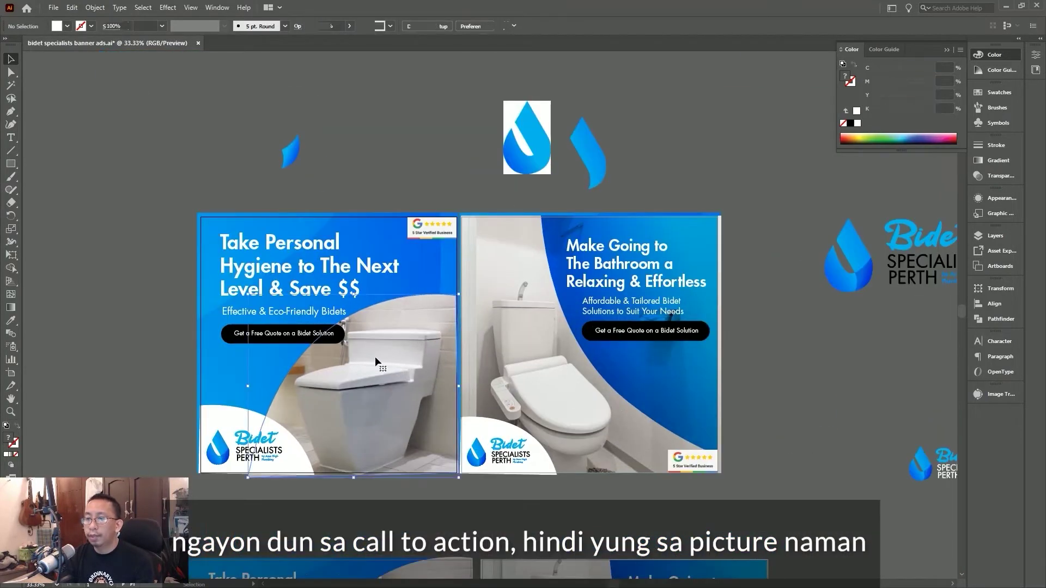
alt+scroll(370, 382, up, 1)
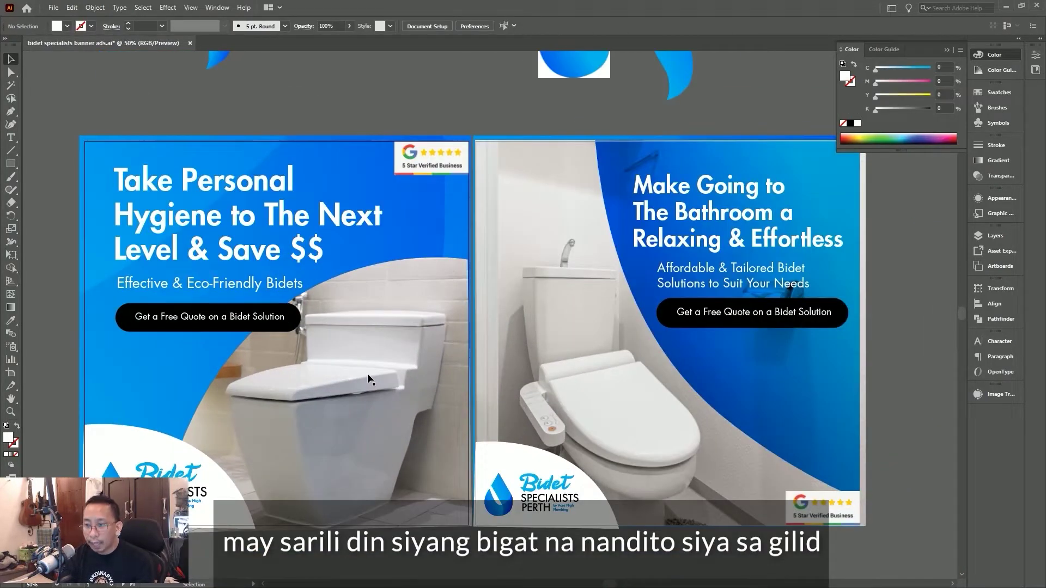
drag(355, 329, 404, 316)
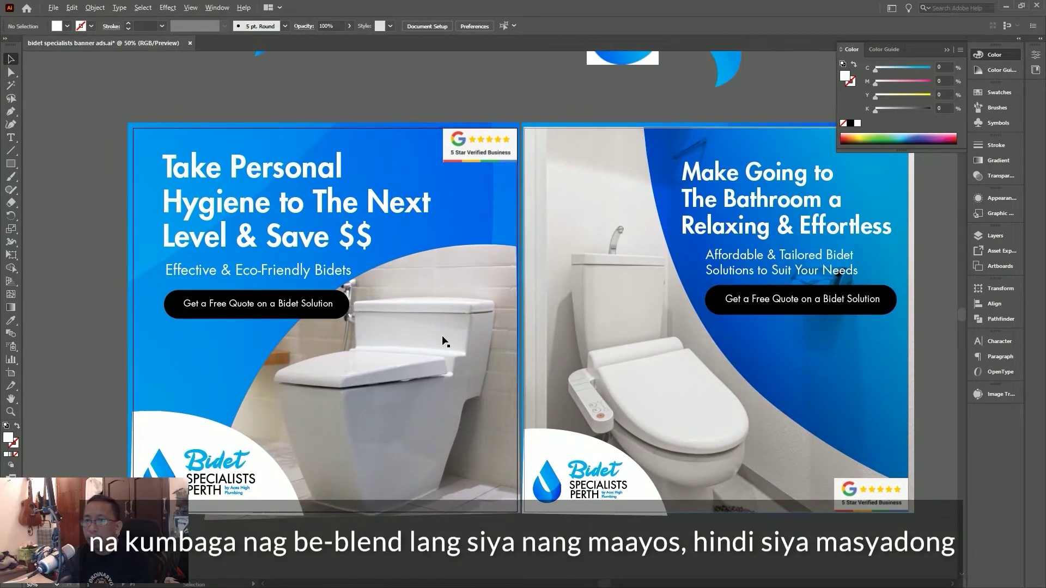
drag(457, 303, 449, 337)
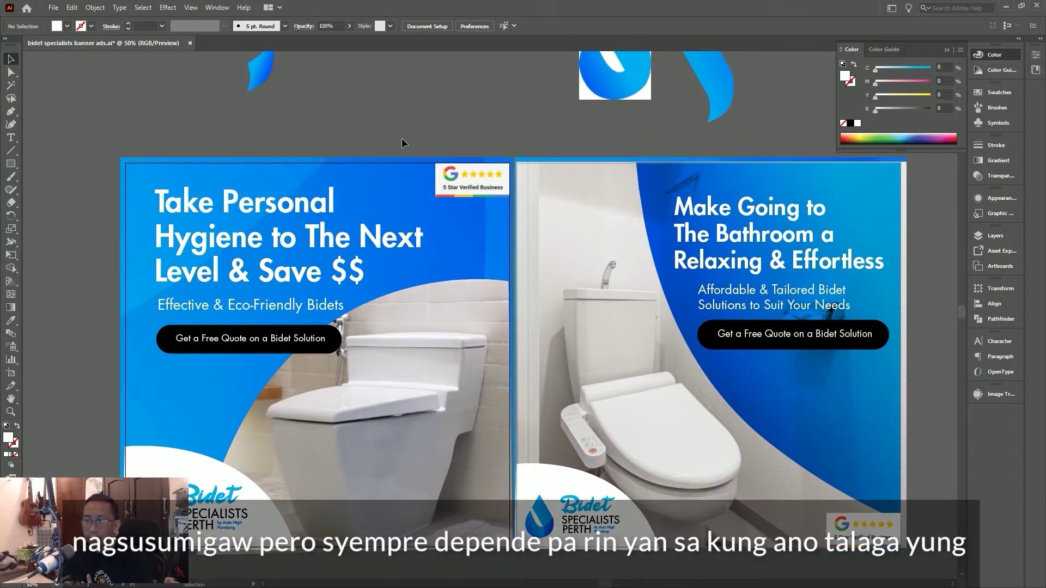
click(332, 342)
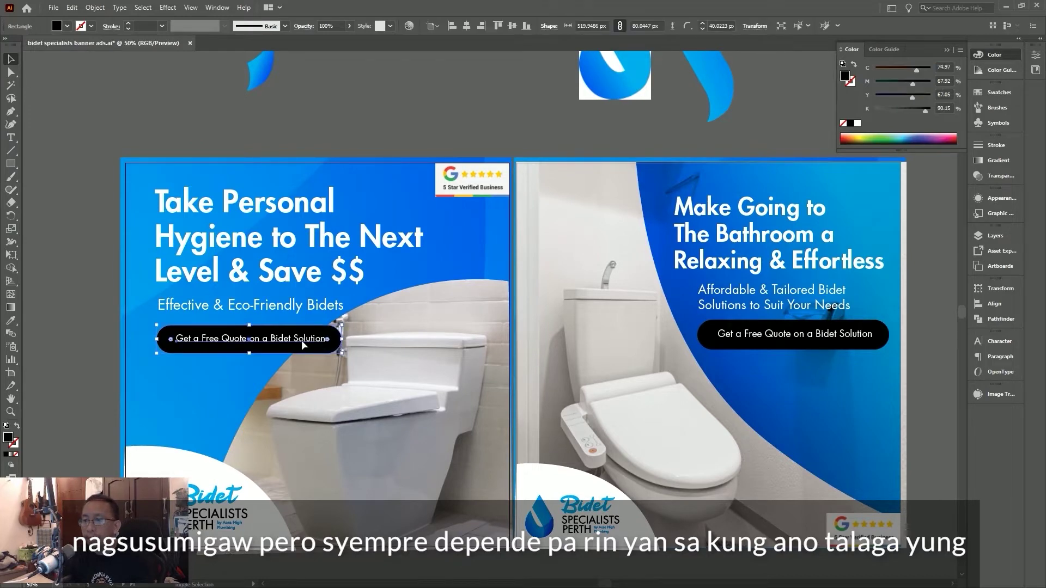
shift+click(267, 297)
shift+click(270, 239)
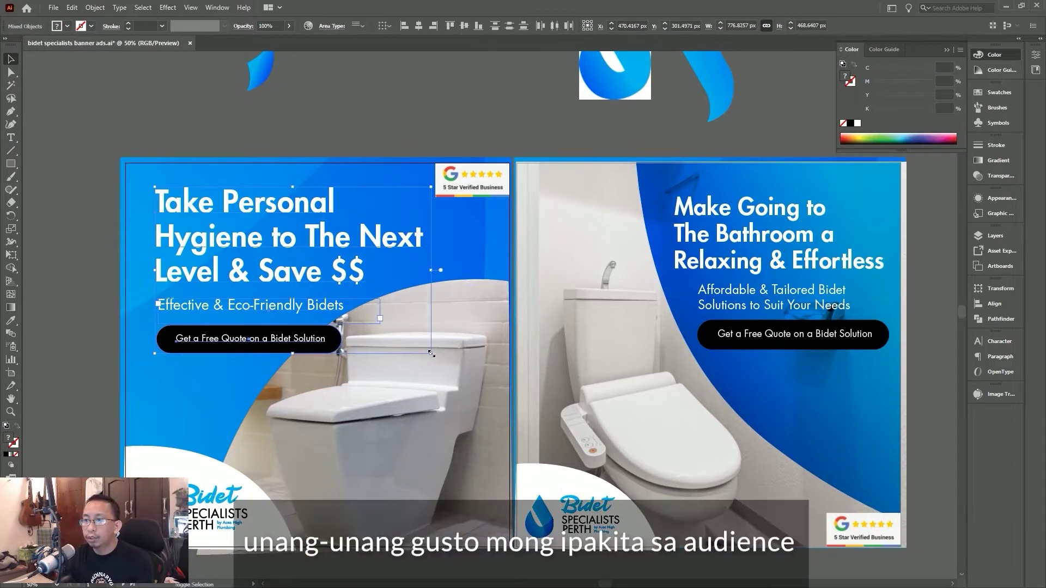
- Shrink the headline group and enlarge the left banner's toilet photo
drag(431, 354, 362, 332)
click(397, 351)
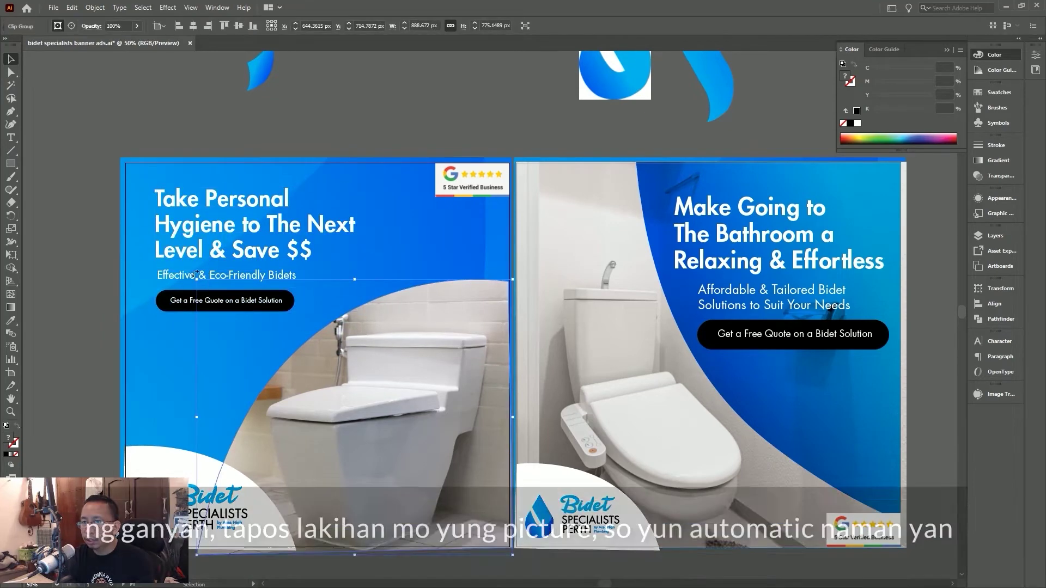
drag(194, 275, 163, 258)
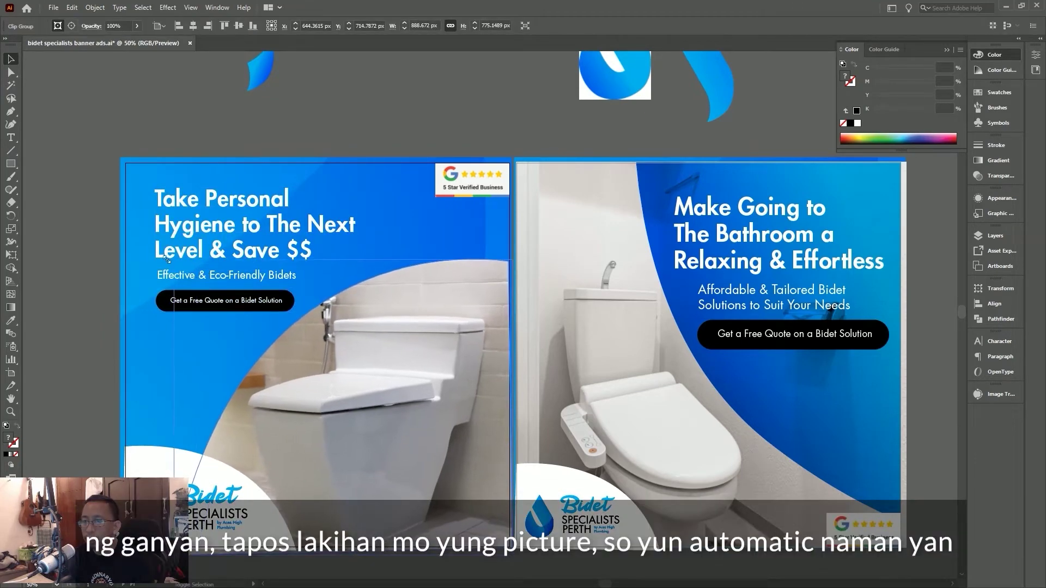
click(378, 106)
scroll(388, 160, down, 5)
scroll(319, 333, up, 5)
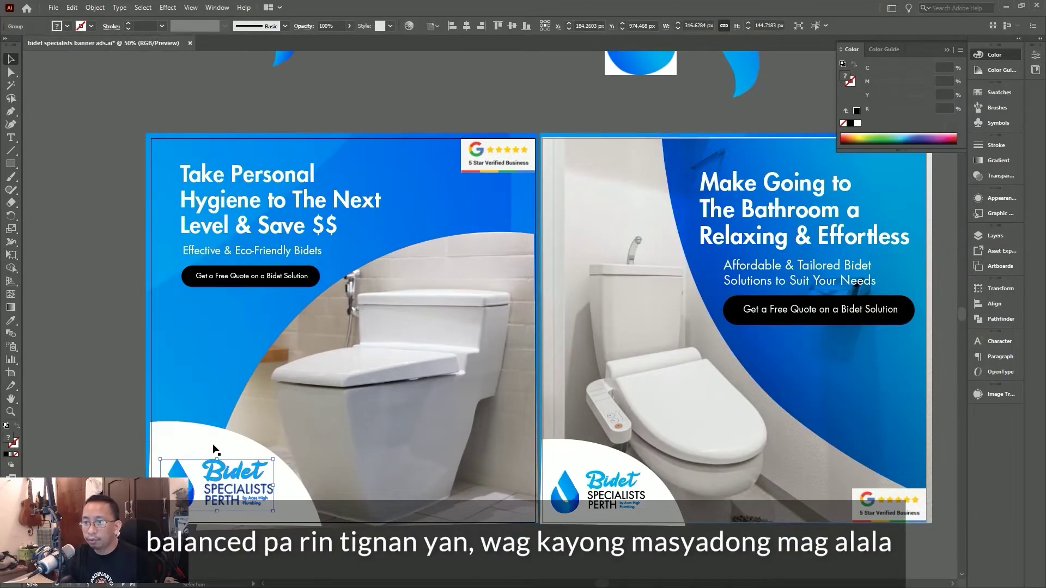
- Enlarge the left banner's toilet photo further
click(212, 442)
scroll(325, 424, down, 5)
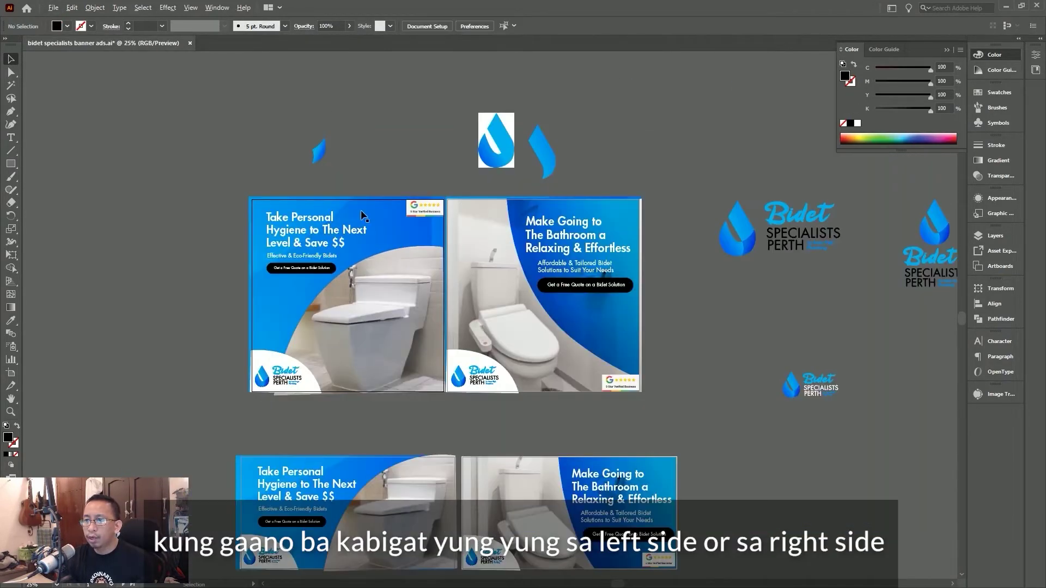
scroll(191, 234, up, 5)
drag(401, 153, 393, 147)
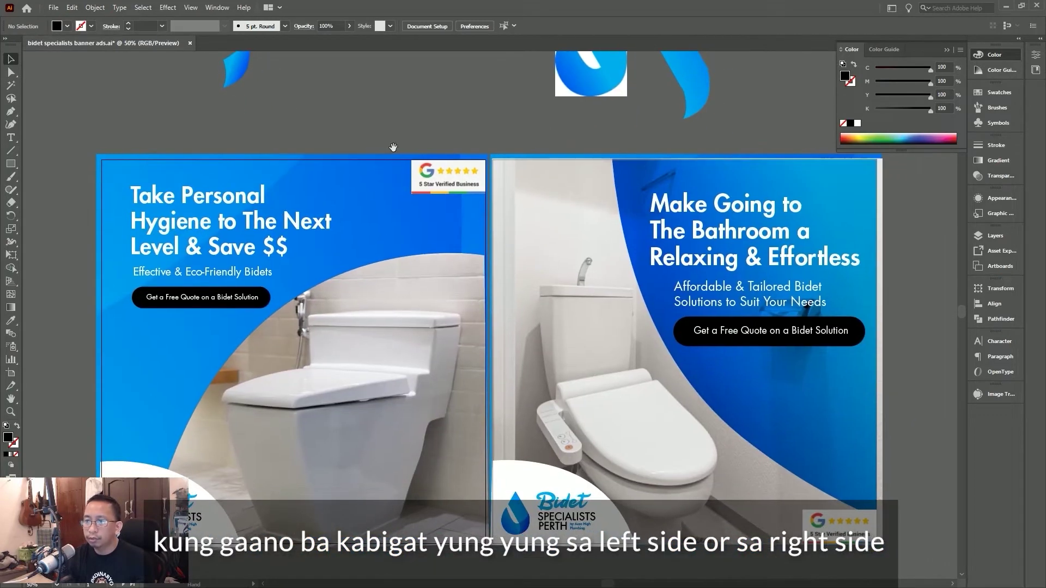
click(166, 267)
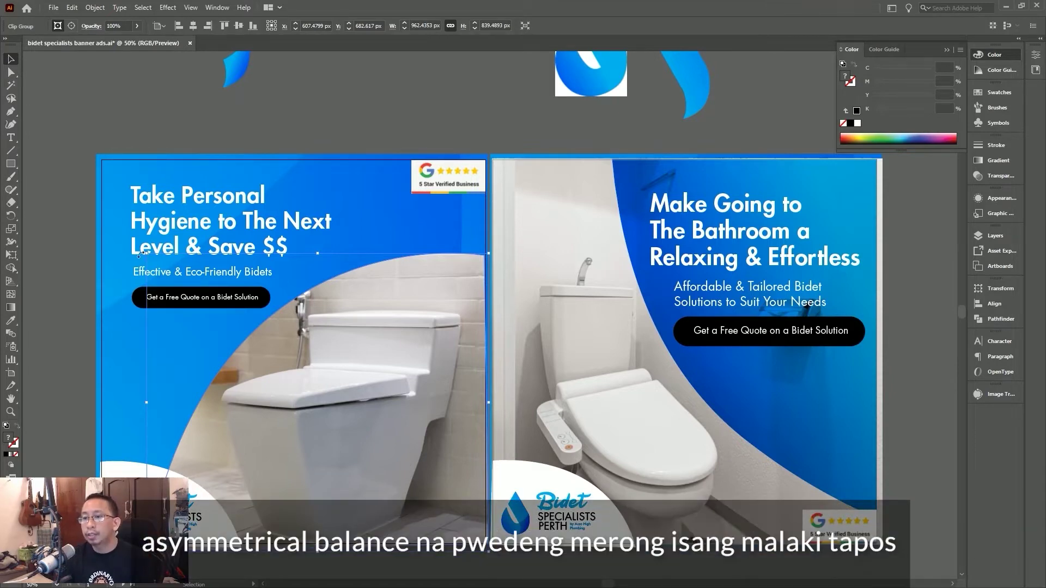
drag(146, 253, 83, 198)
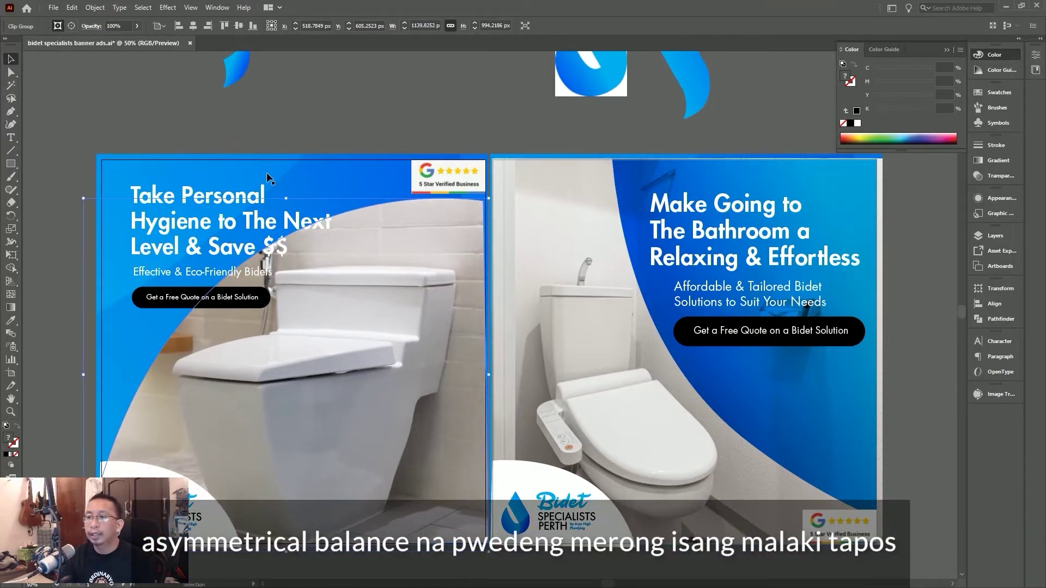
click(346, 132)
- Shrink the headline, subtitle and quote button together toward the top-left
click(146, 297)
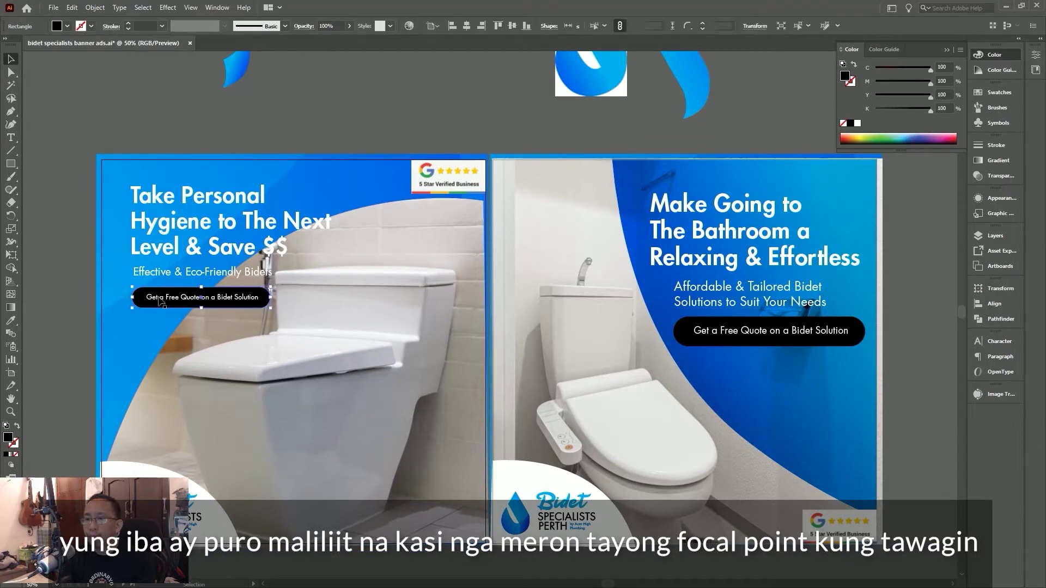
shift+click(218, 272)
shift+click(336, 286)
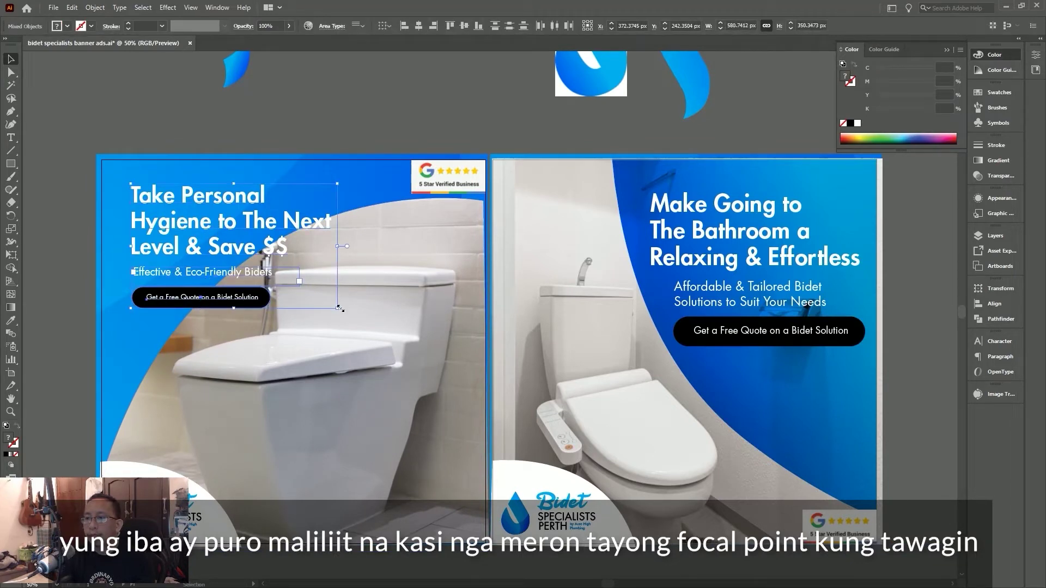
drag(338, 308, 271, 268)
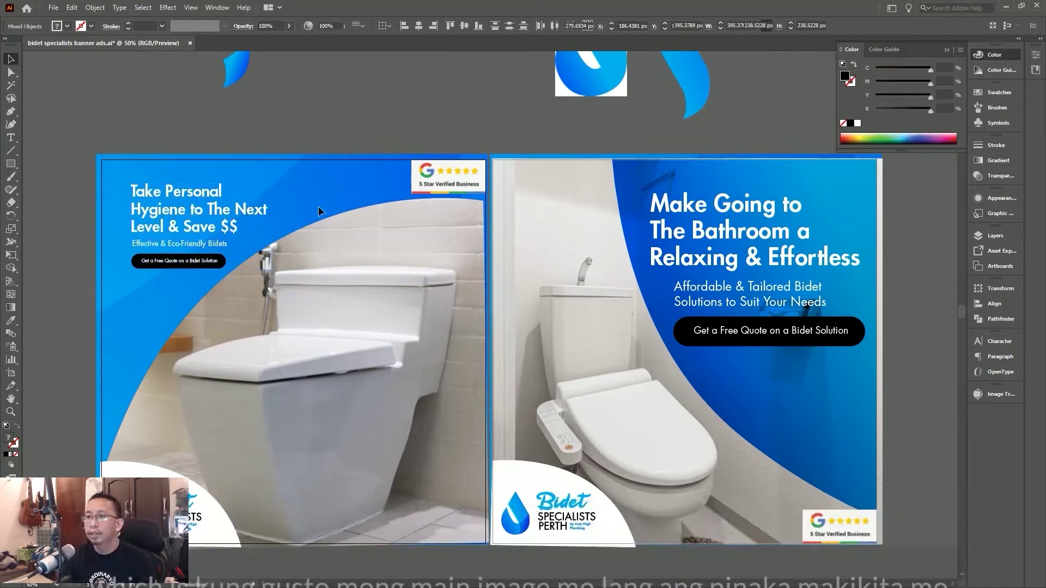
key(h)
drag(318, 206, 399, 171)
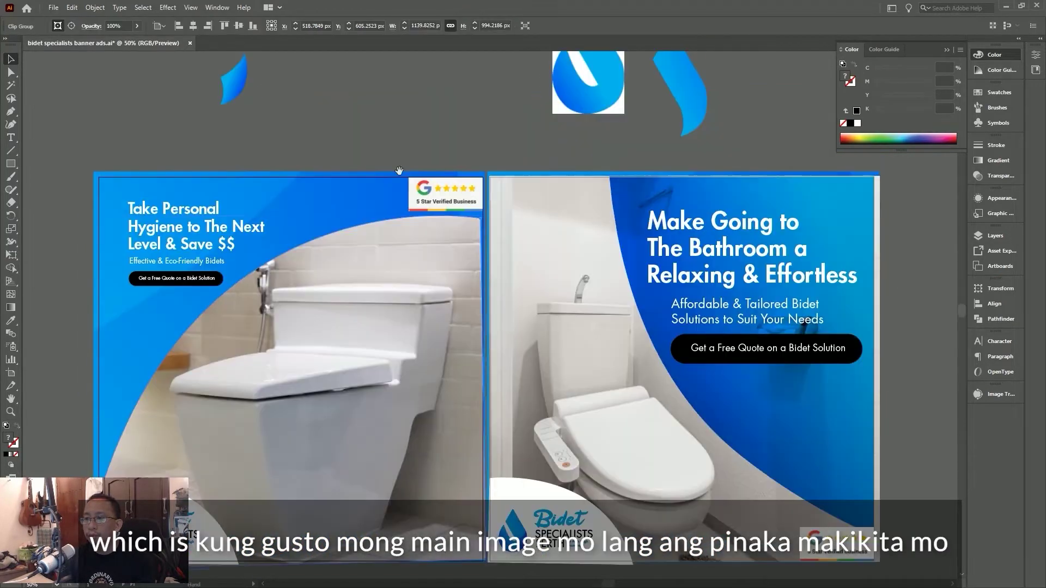
click(400, 132)
scroll(367, 346, down, 2)
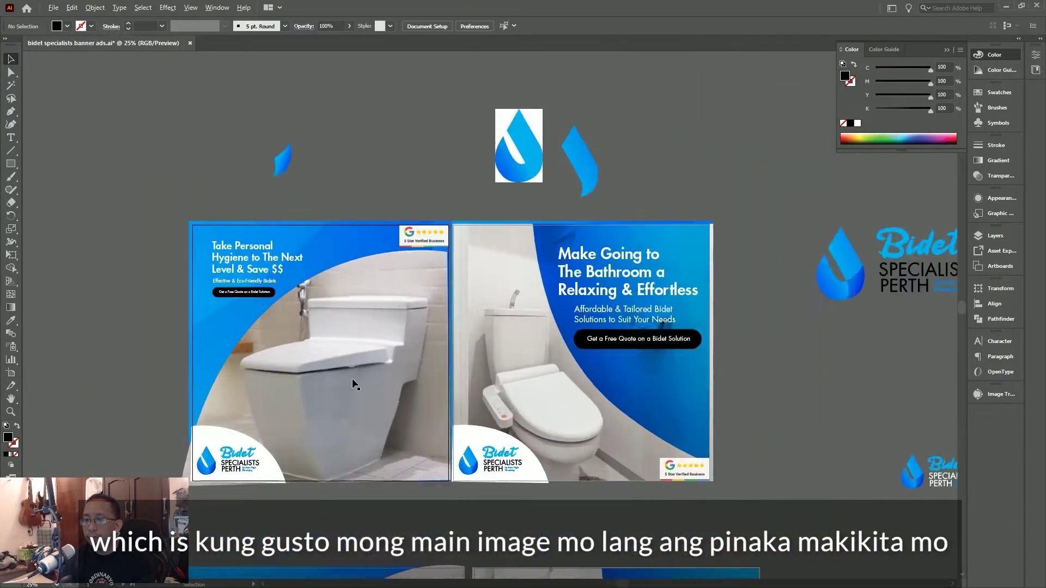
scroll(351, 379, up, 2)
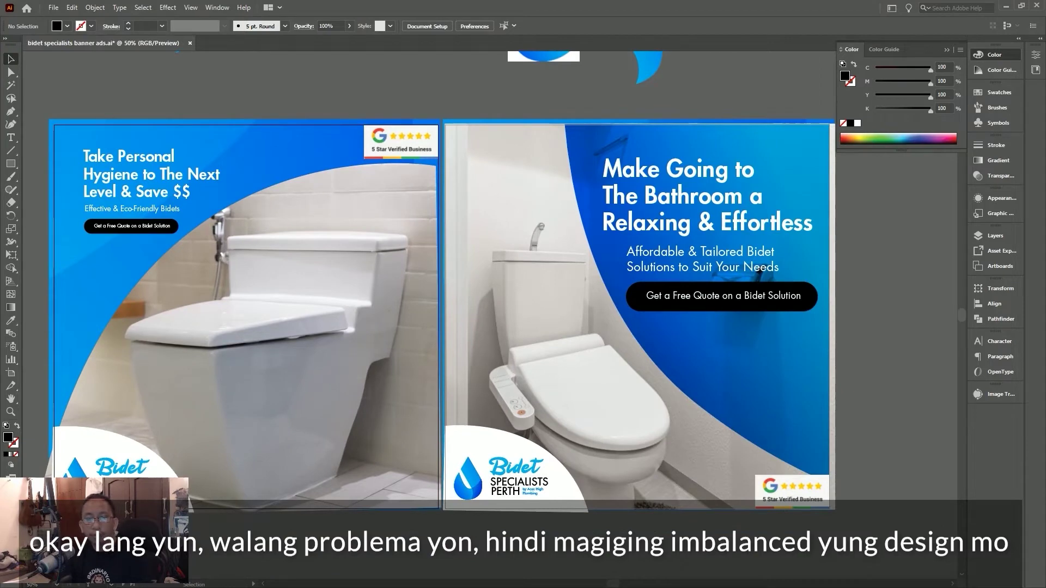
- Inspect the Google review badge and reselect the left banner's toilet photo
click(381, 142)
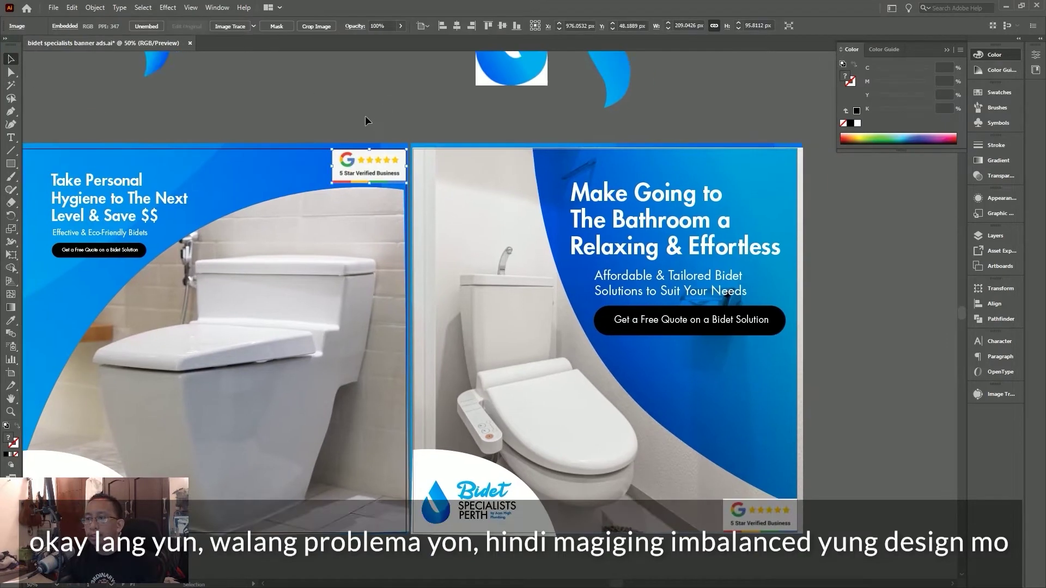
click(368, 114)
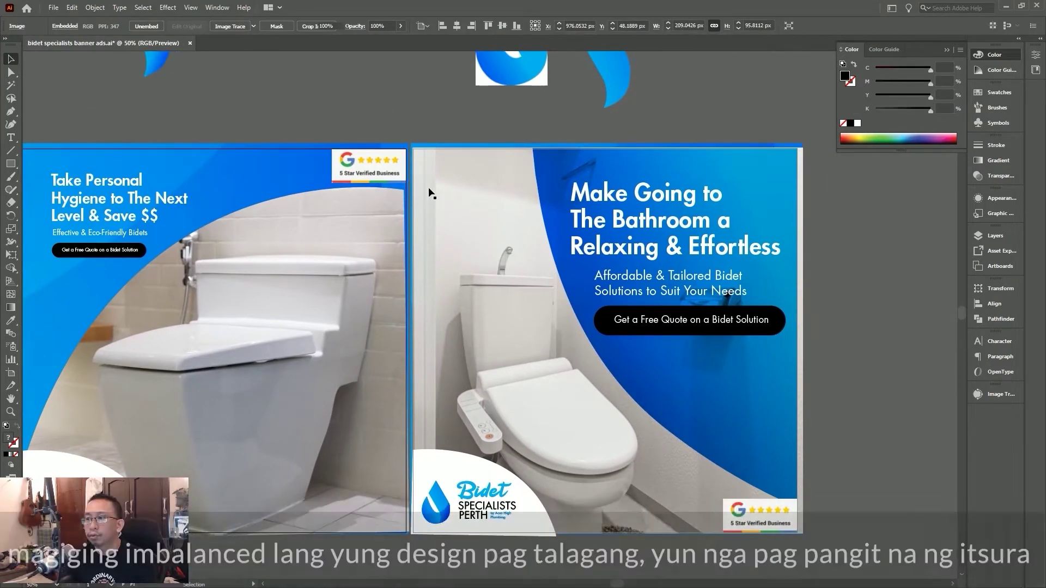
scroll(433, 206, down, 2)
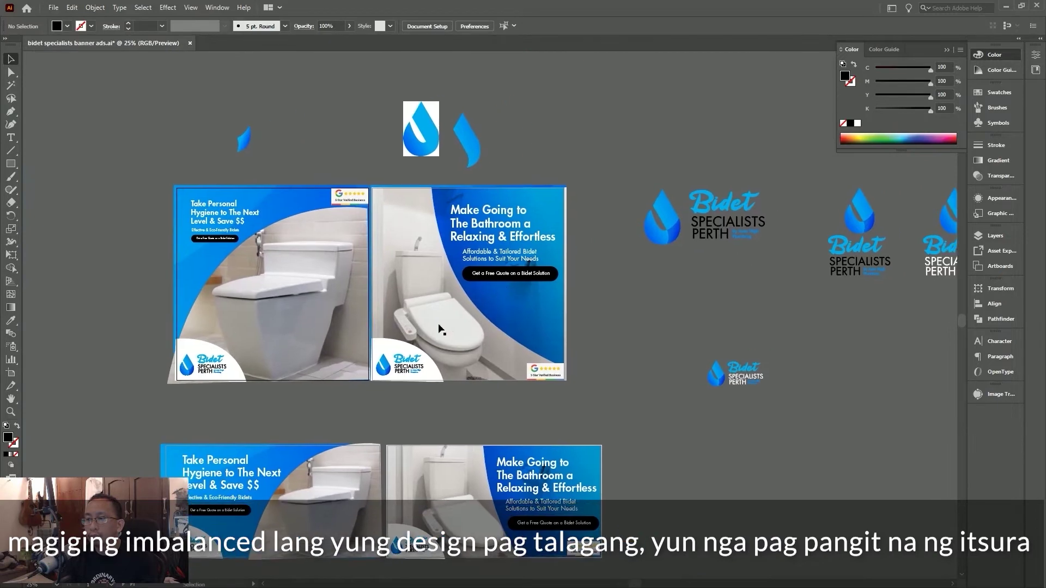
scroll(495, 316, up, 1)
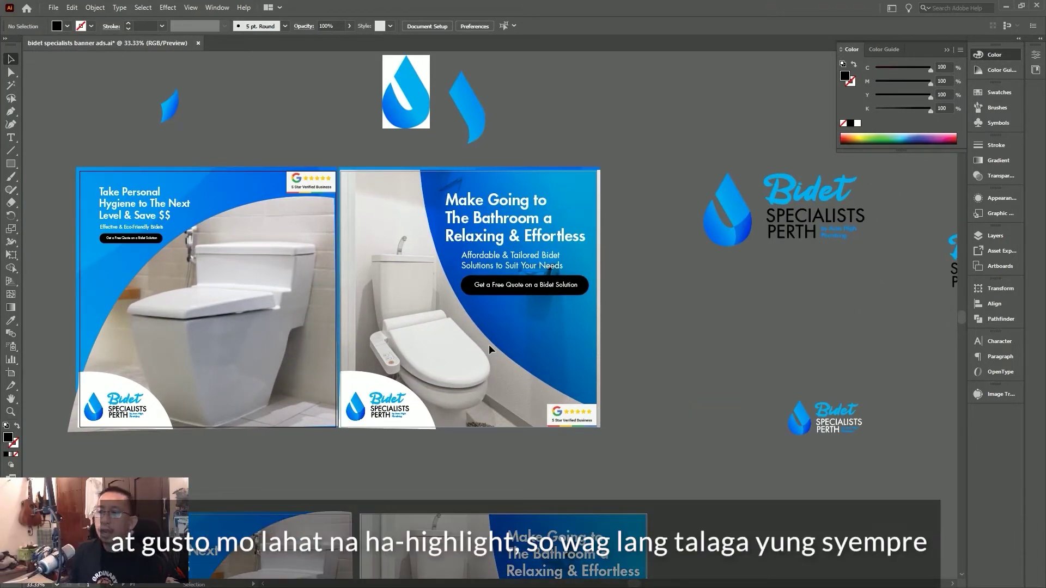
scroll(234, 245, up, 1)
scroll(261, 283, left, 2)
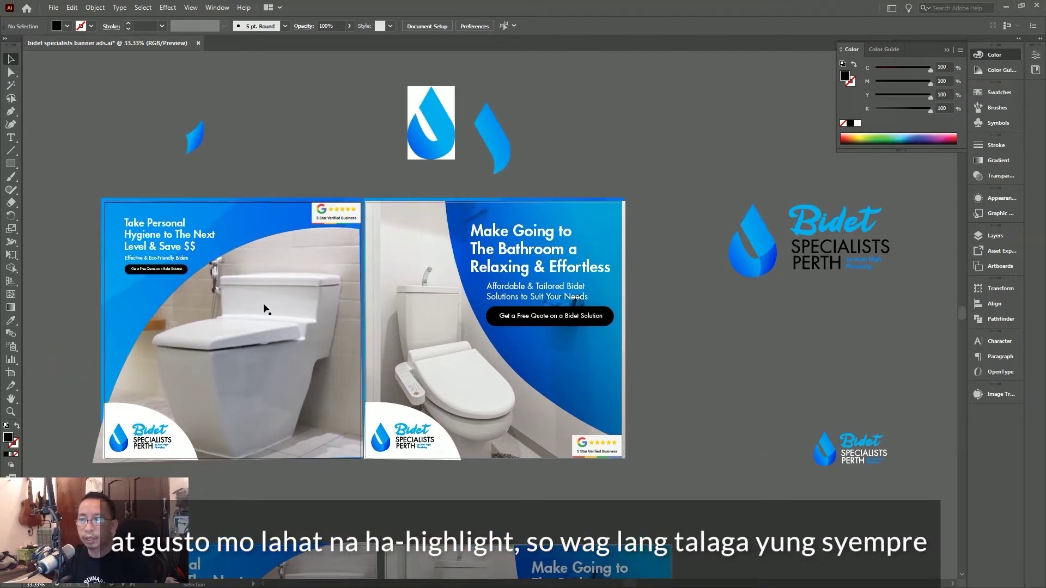
click(210, 266)
scroll(117, 244, right, 1)
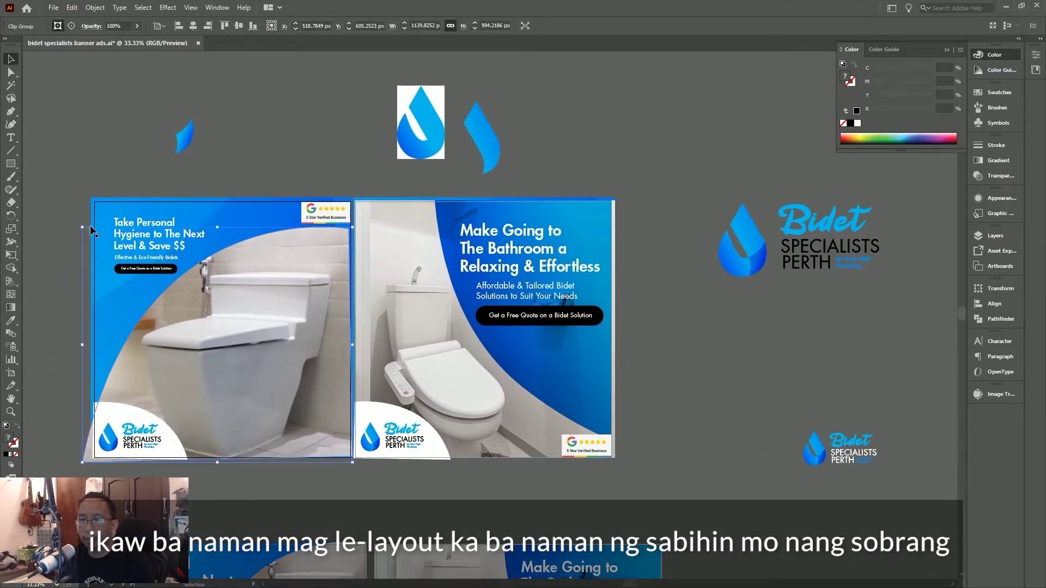
- Shrink the toilet photo into the left banner's bottom-right corner
drag(85, 228, 260, 398)
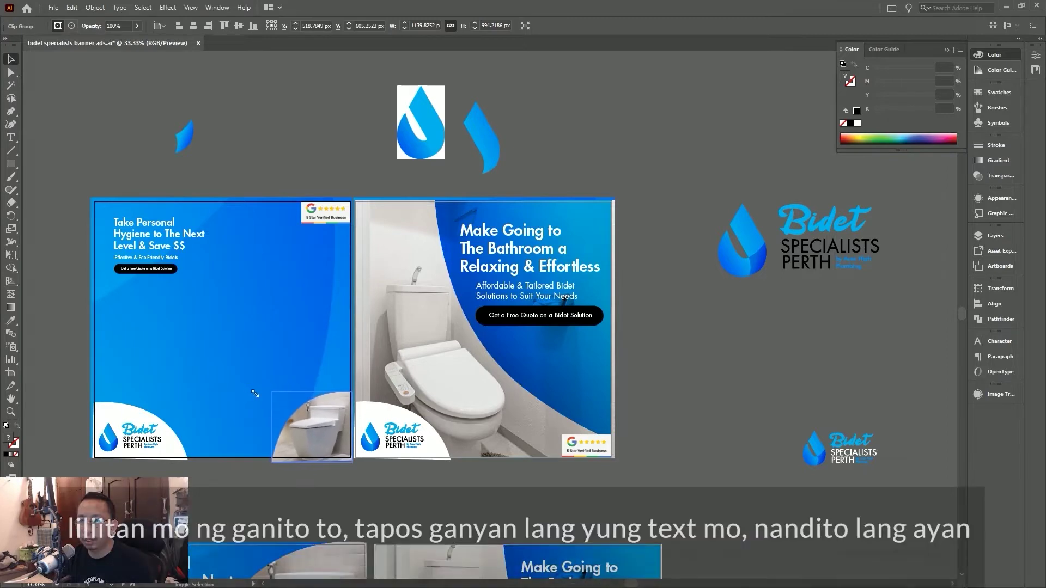
scroll(165, 238, up, 1)
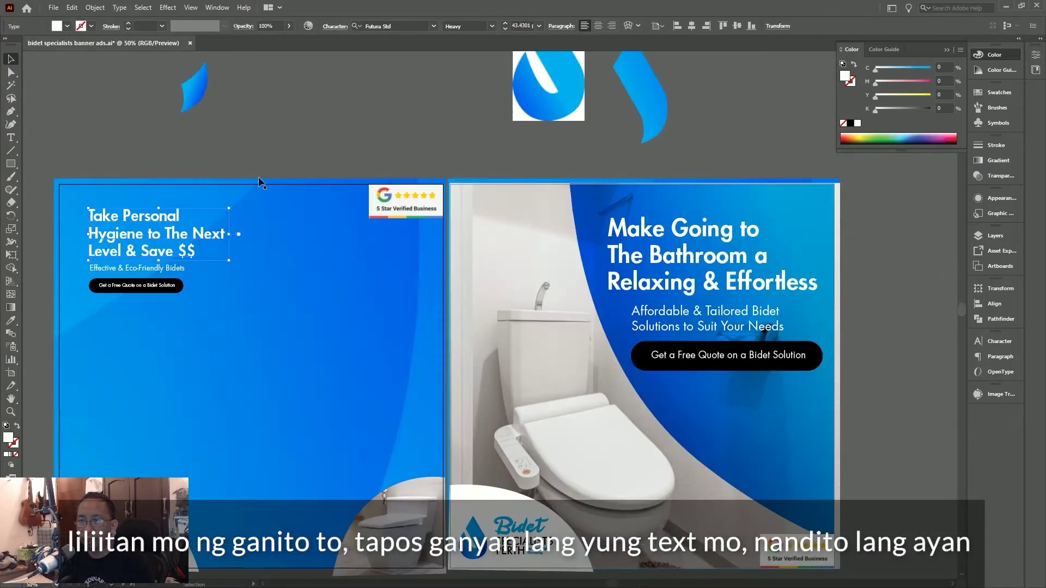
click(150, 287)
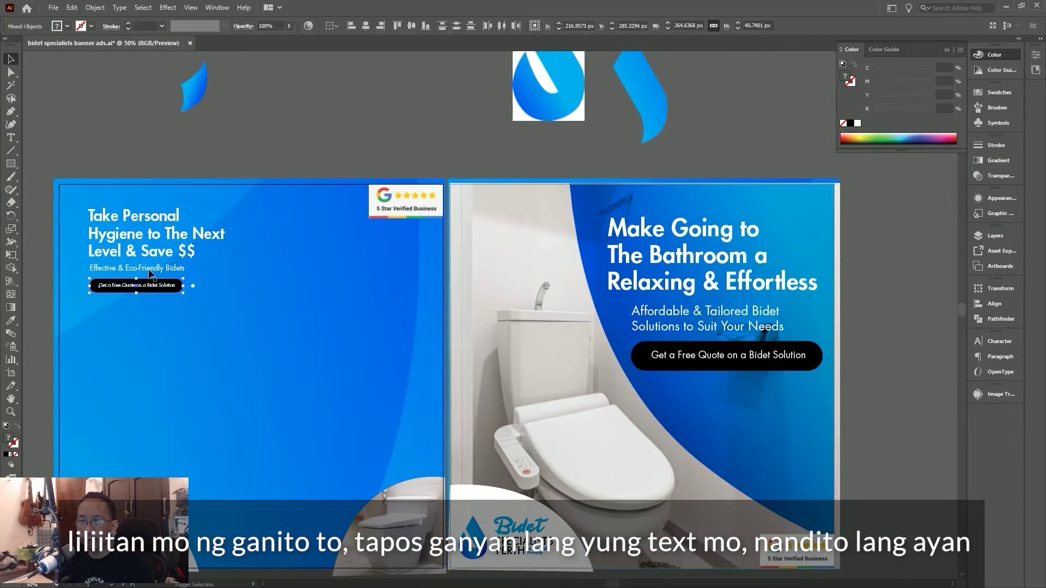
scroll(153, 289, down, 3)
scroll(338, 404, up, 4)
scroll(356, 400, down, 1)
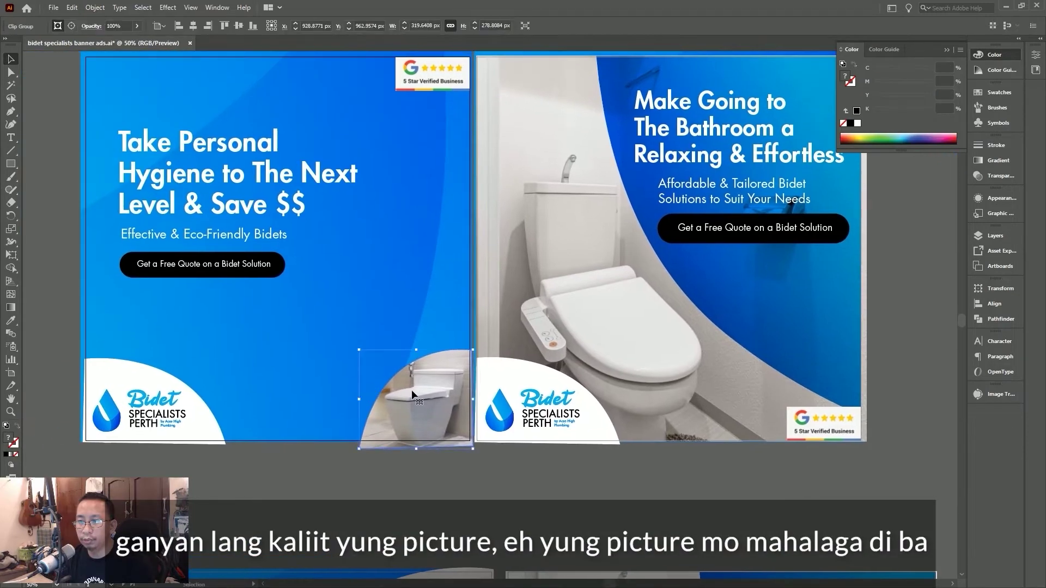
- Nudge and slightly enlarge the small corner toilet photo
drag(443, 399, 446, 400)
scroll(443, 401, up, 3)
scroll(445, 401, down, 2)
scroll(442, 401, down, 2)
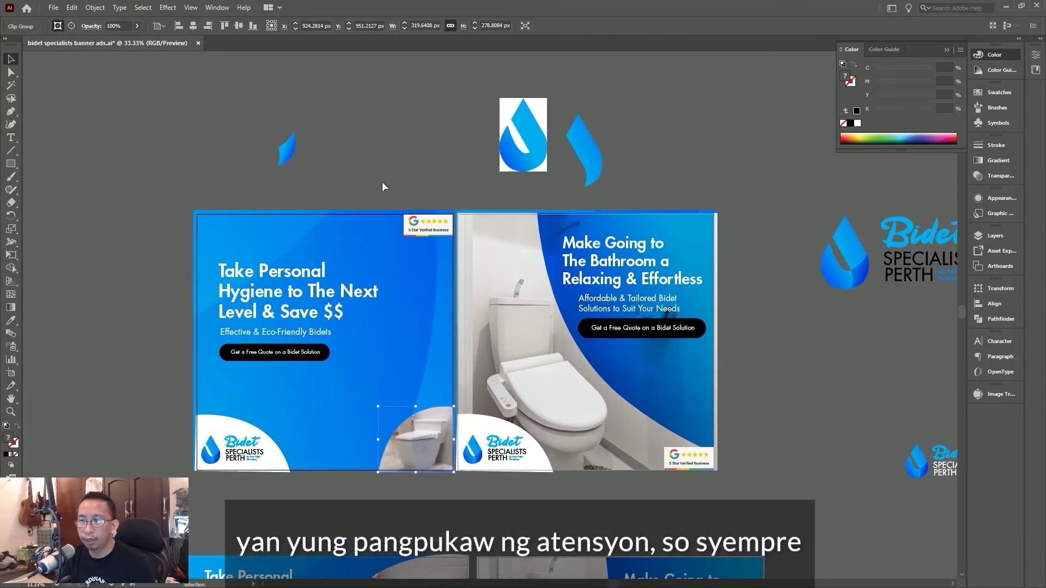
scroll(433, 429, up, 1)
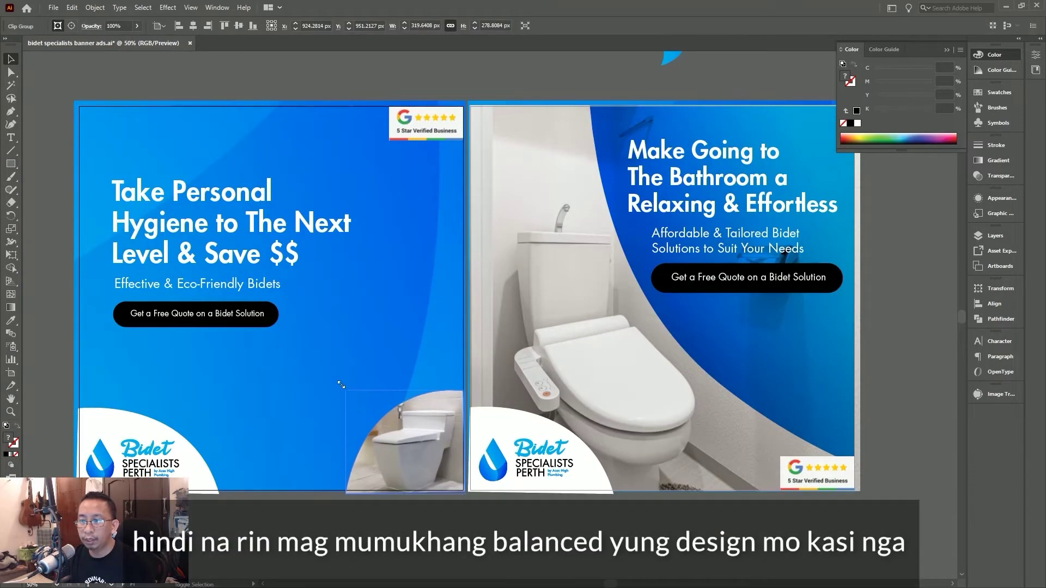
drag(351, 397, 295, 334)
click(426, 121)
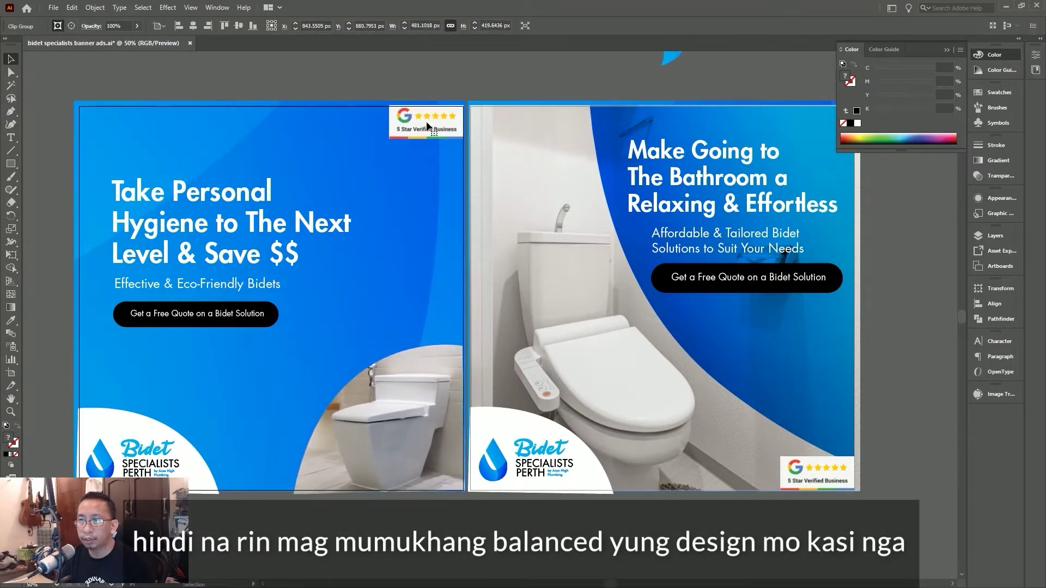
scroll(382, 371, down, 3)
scroll(362, 360, up, 3)
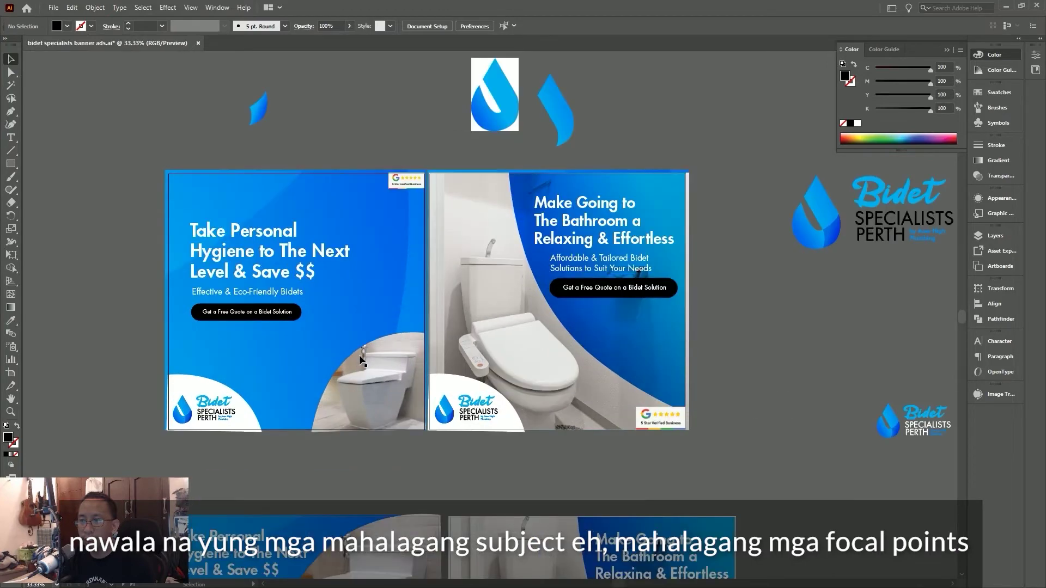
click(209, 412)
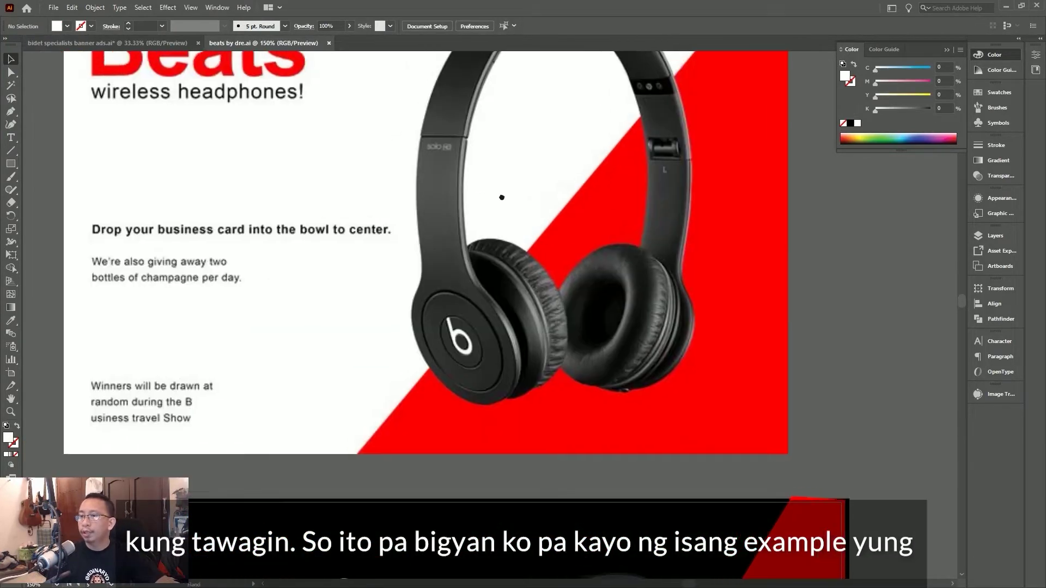
scroll(493, 164, down, 2)
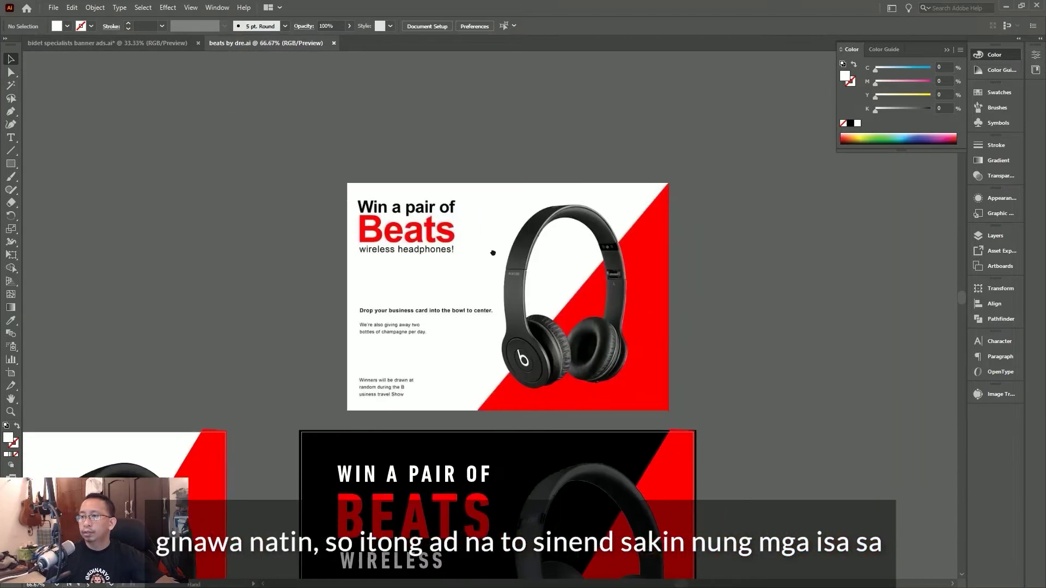
click(458, 235)
scroll(459, 235, up, 1)
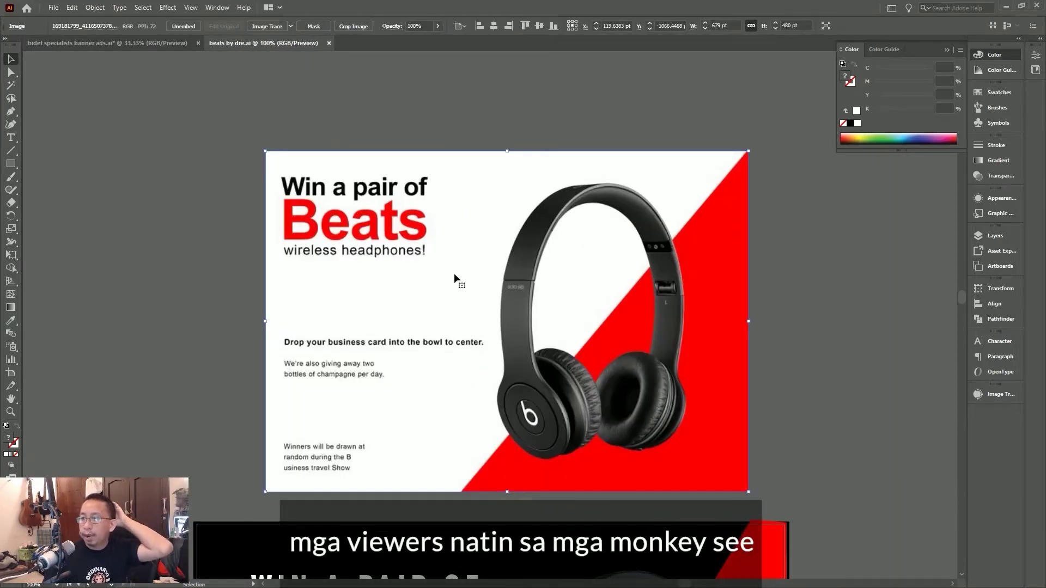
key(space)
drag(514, 362, 497, 336)
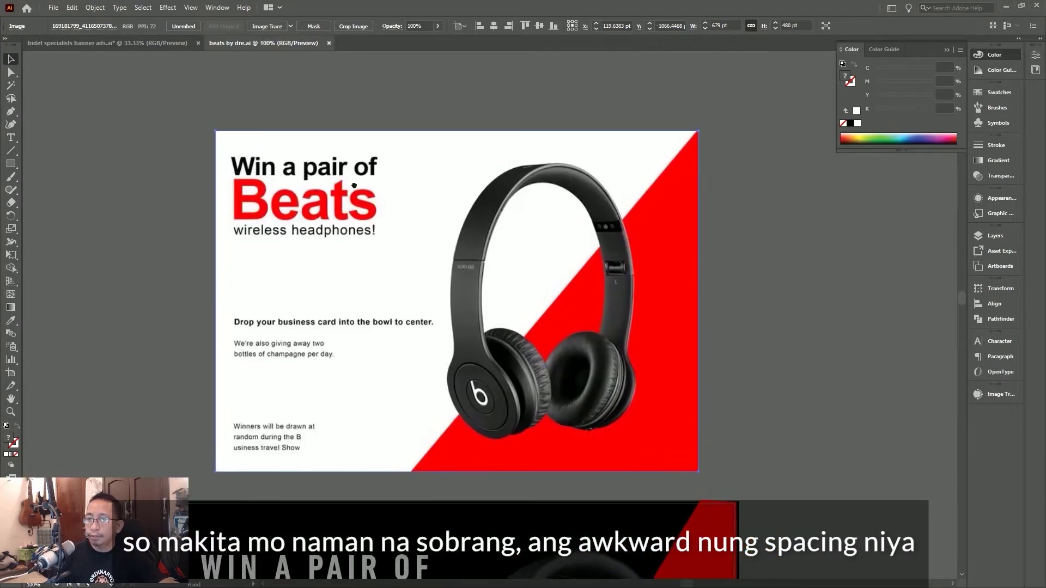
drag(608, 259, 598, 267)
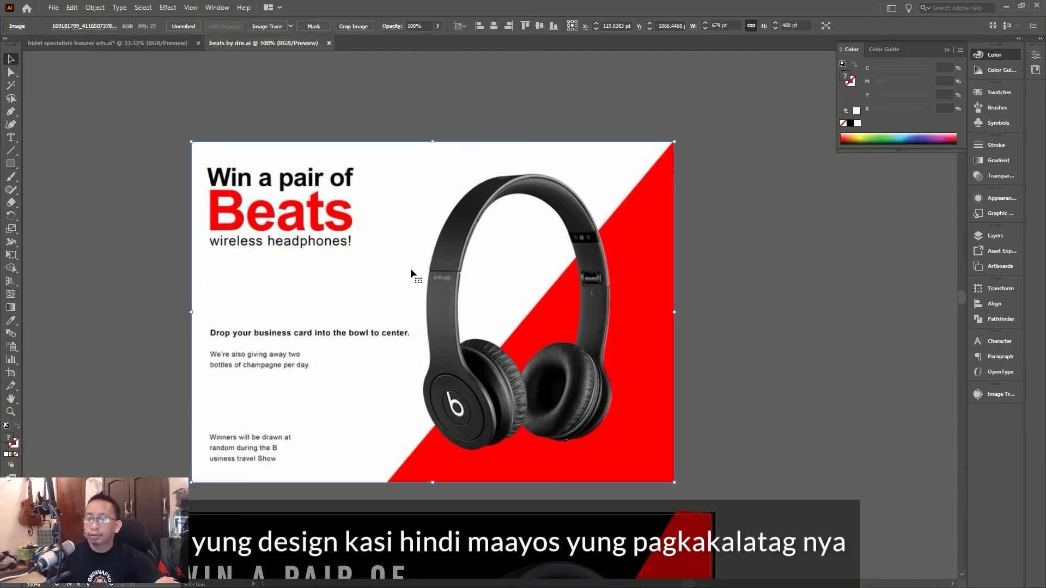
drag(482, 270, 447, 279)
key(ctrl+shift+a)
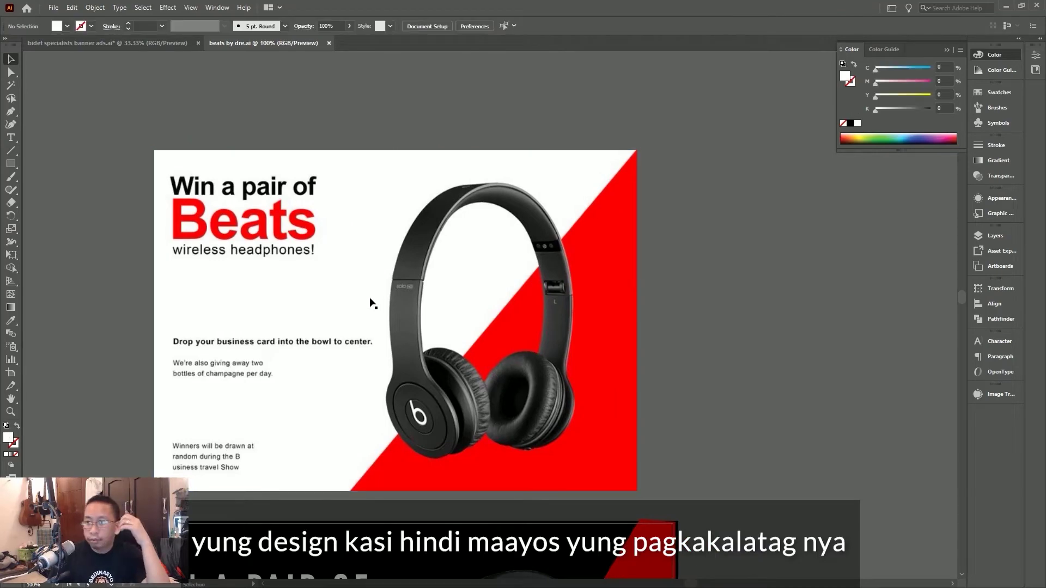
scroll(330, 321, up, 1)
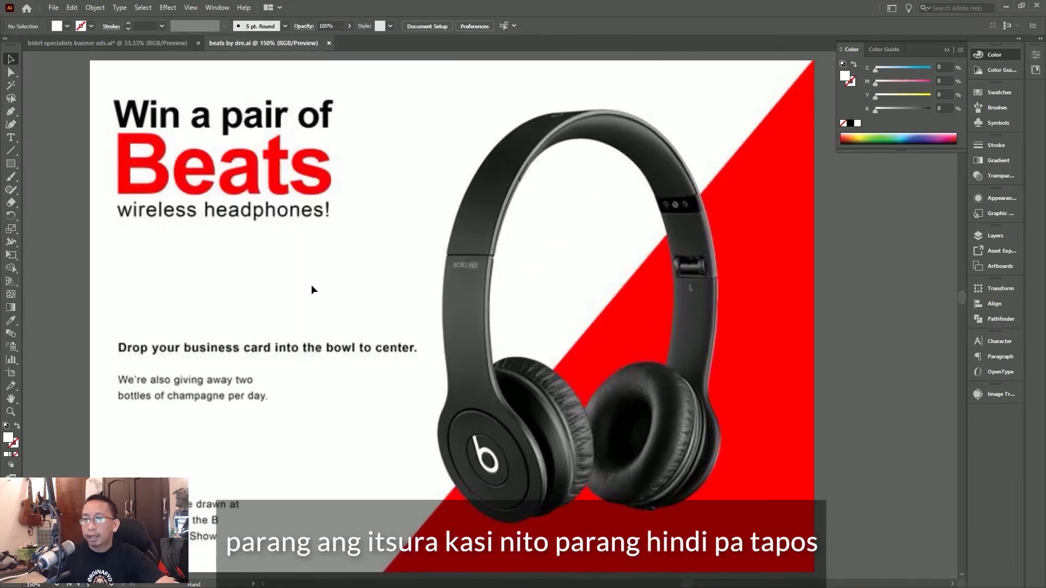
scroll(313, 291, down, 1)
click(136, 351)
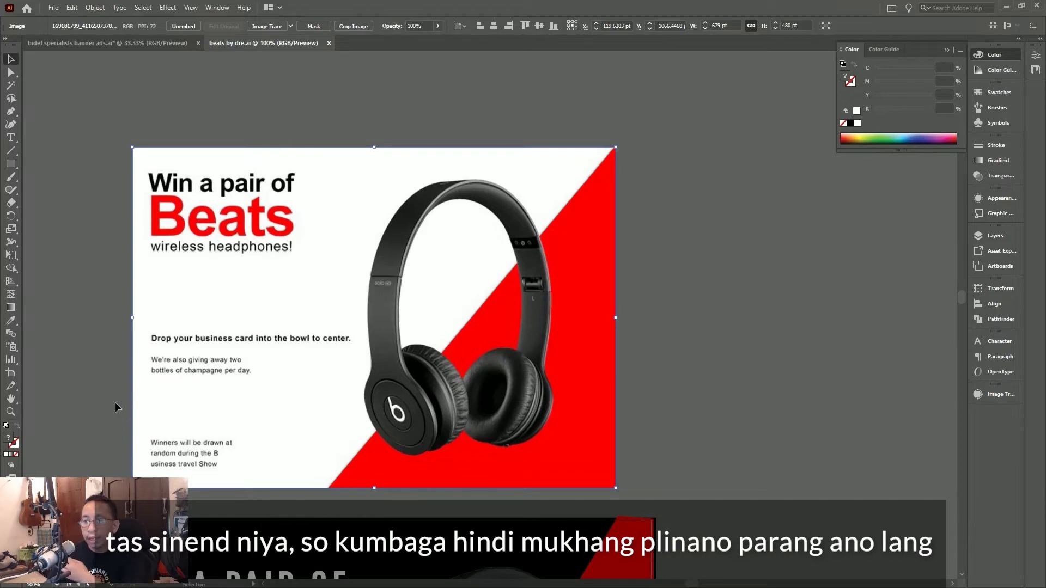
mouse_move(235, 336)
mouse_down()
mouse_move(243, 347)
mouse_move(184, 357)
mouse_up()
click(311, 127)
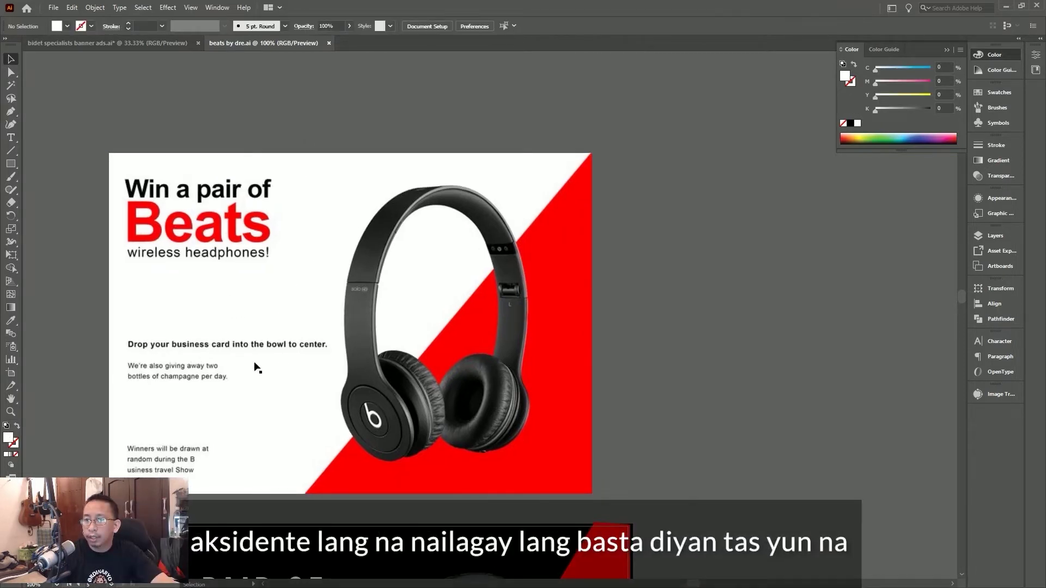
- Move the original Beats banner down beside the BEATS text
scroll(312, 334, down, 3)
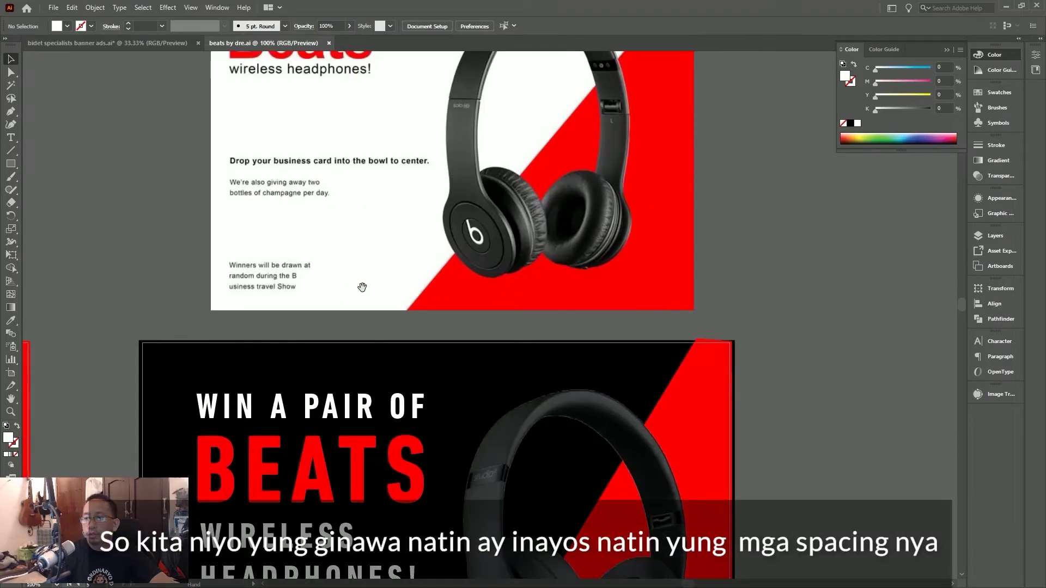
key(ctrl+minus)
scroll(364, 296, left, 5)
scroll(396, 301, left, 1)
scroll(396, 302, left, 4)
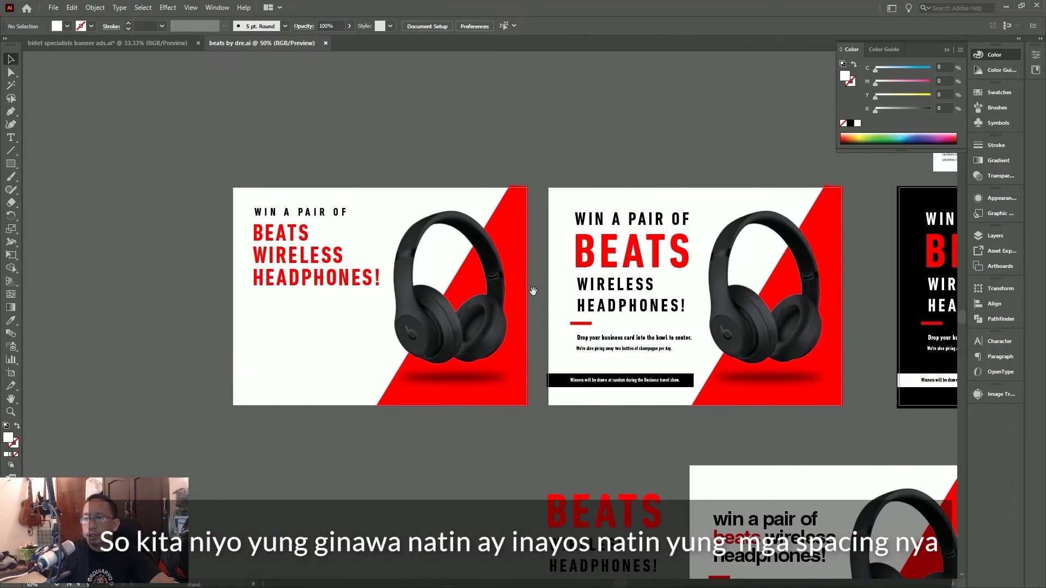
scroll(381, 305, right, 5)
scroll(381, 305, down, 1)
scroll(360, 309, right, 3)
scroll(359, 309, down, 1)
scroll(353, 402, down, 1)
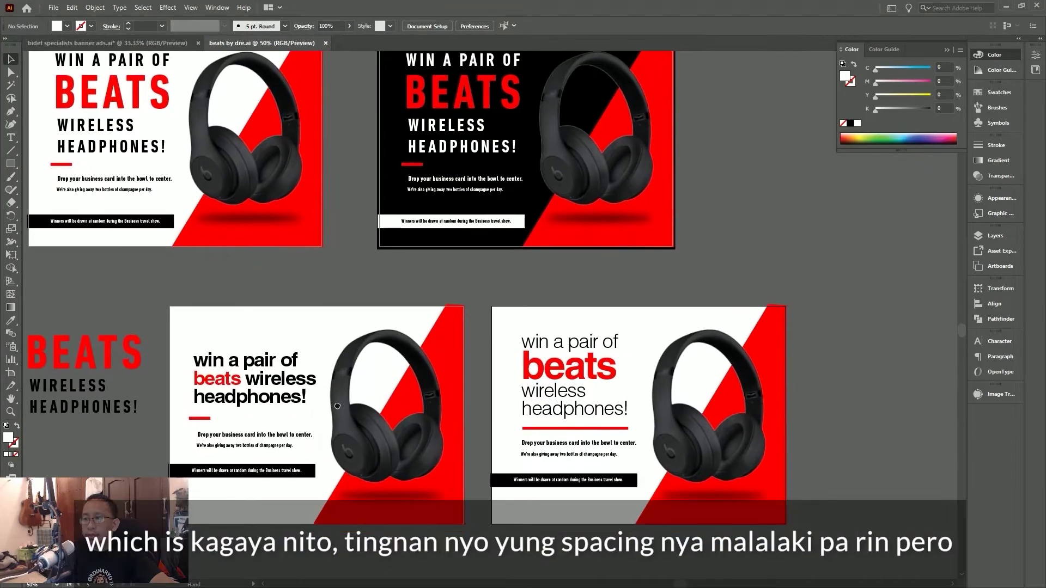
scroll(344, 401, down, 1)
drag(471, 83, 153, 472)
- Zoom in and select the redesign's headphones, then its shadow ellipse
key(ctrl+plus)
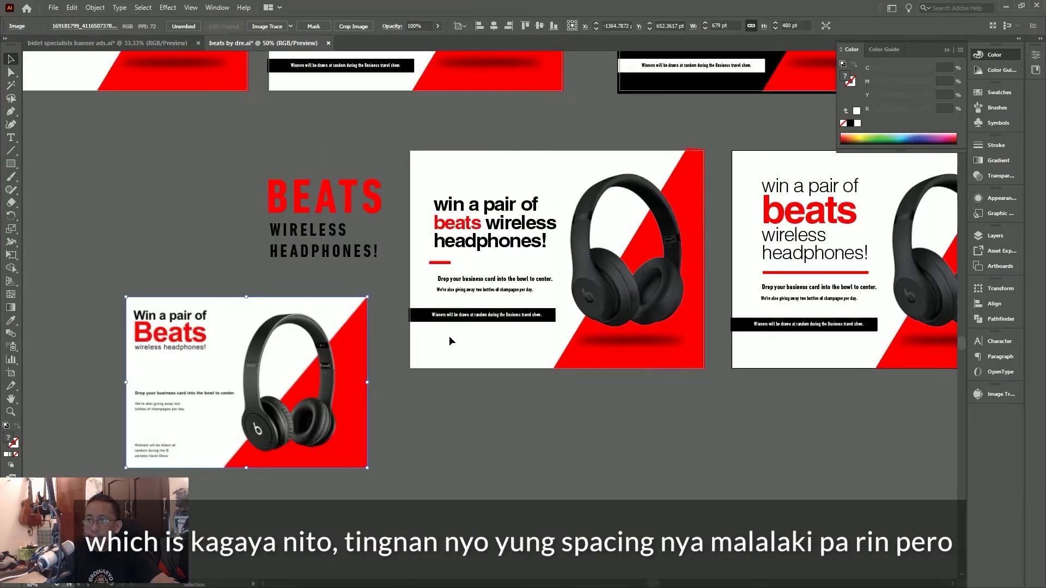
scroll(449, 341, up, 1)
scroll(517, 343, left, 1)
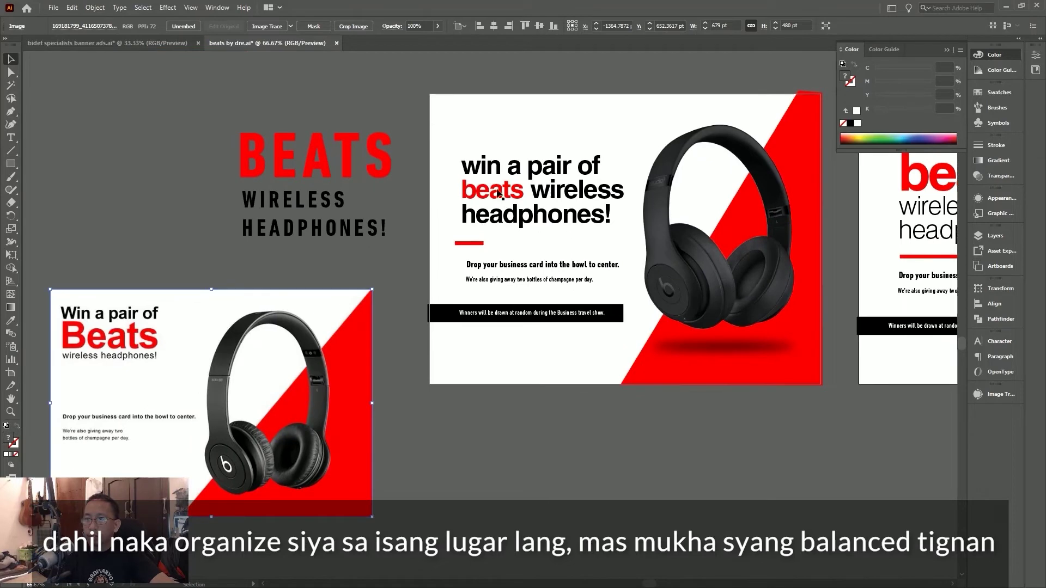
scroll(599, 313, up, 1)
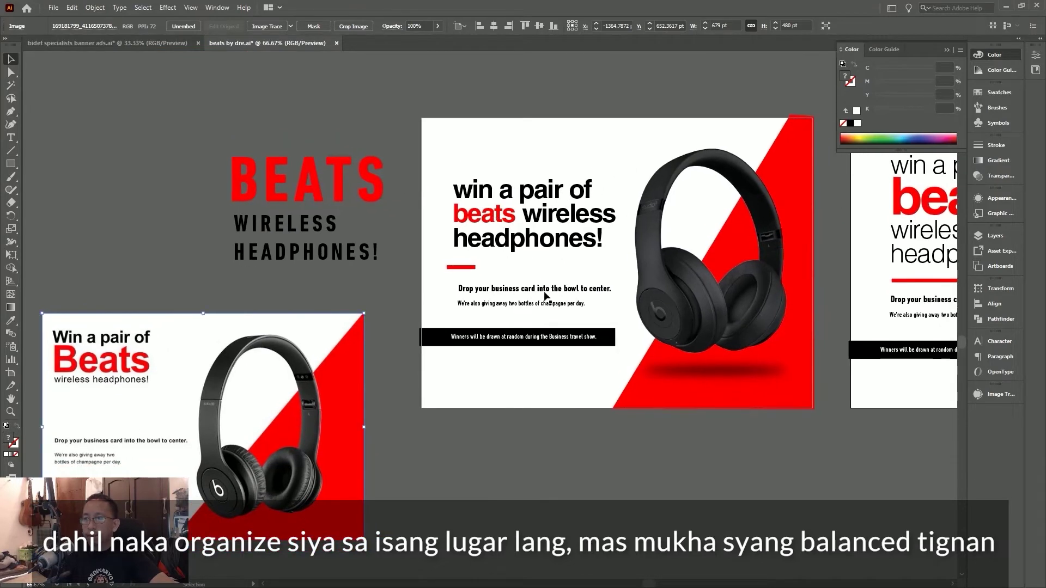
drag(522, 255, 438, 274)
click(615, 191)
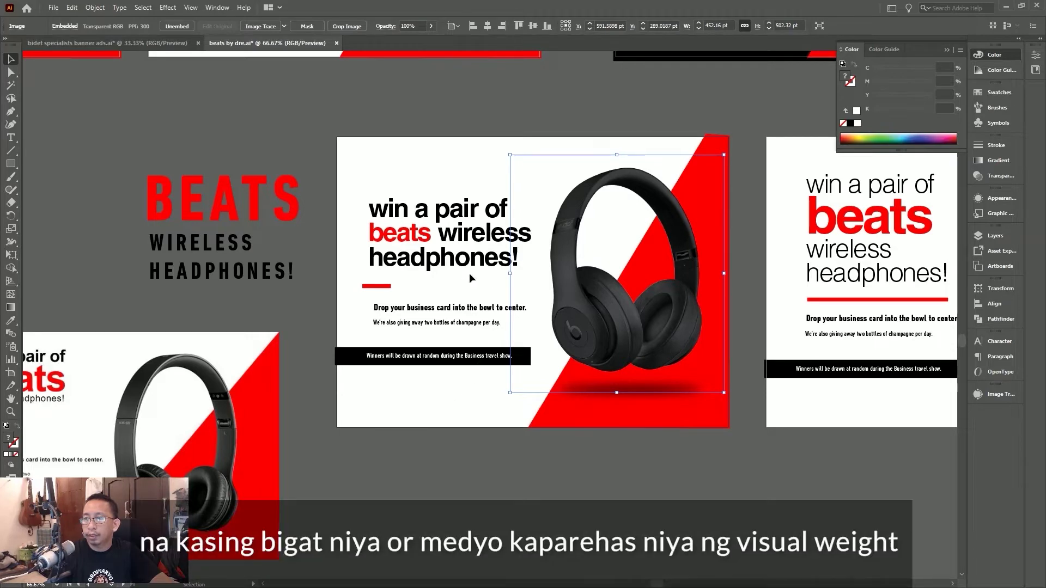
click(667, 400)
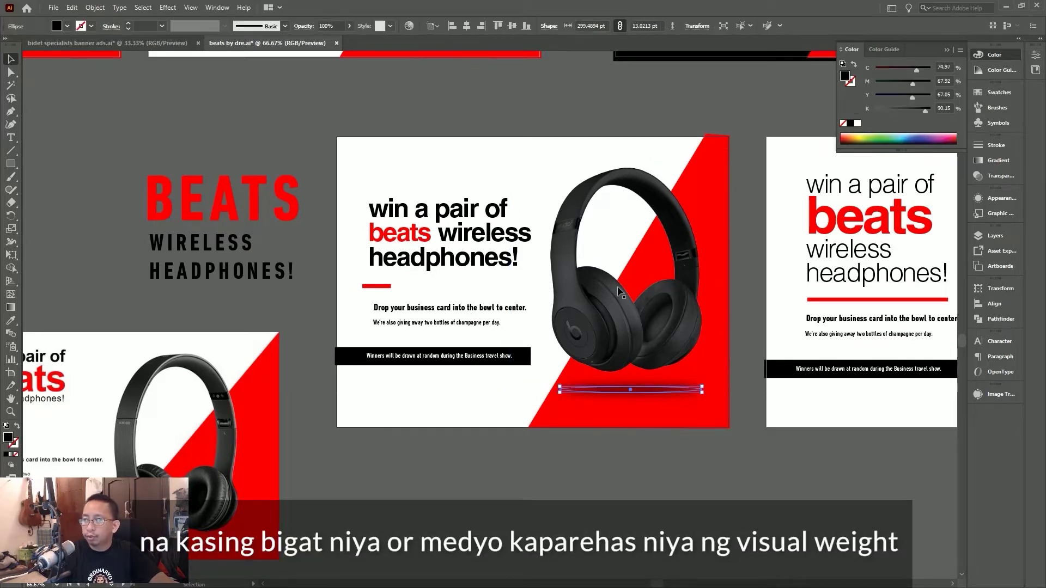
click(579, 276)
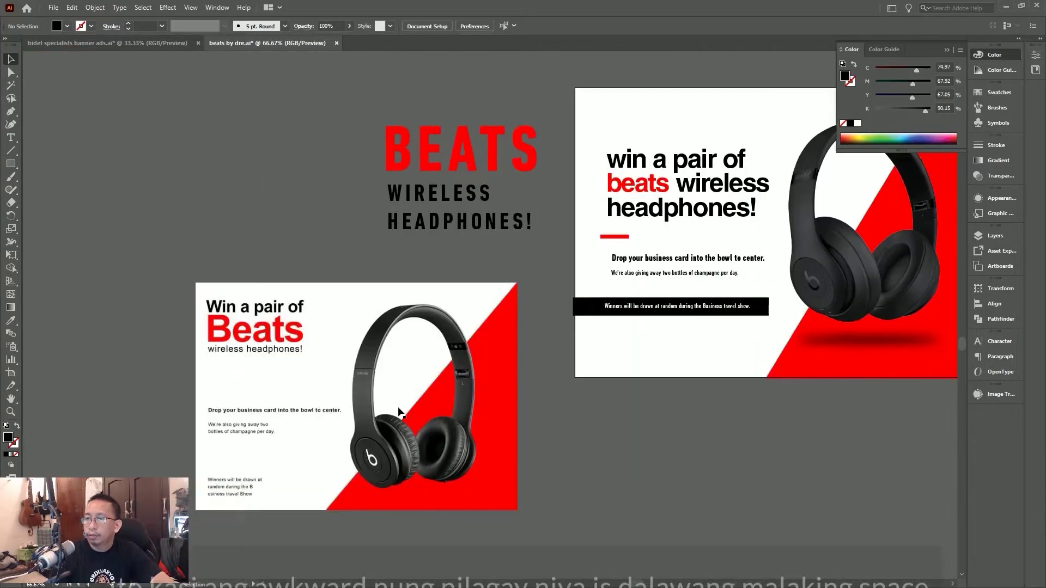
click(554, 485)
drag(554, 486, 788, 439)
scroll(276, 420, up, 3)
drag(276, 419, 261, 314)
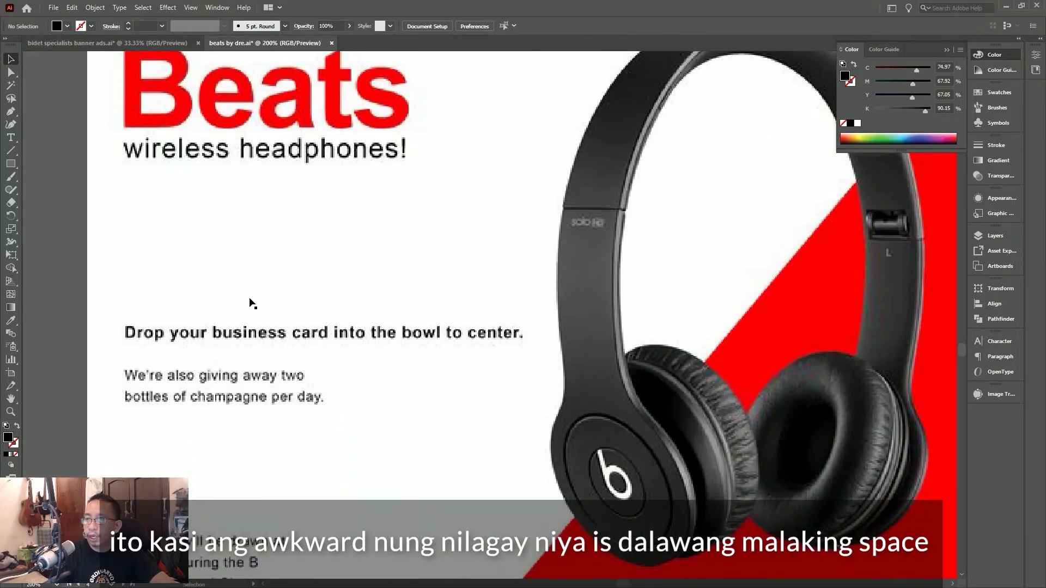
scroll(250, 303, down, 1)
drag(341, 250, 328, 424)
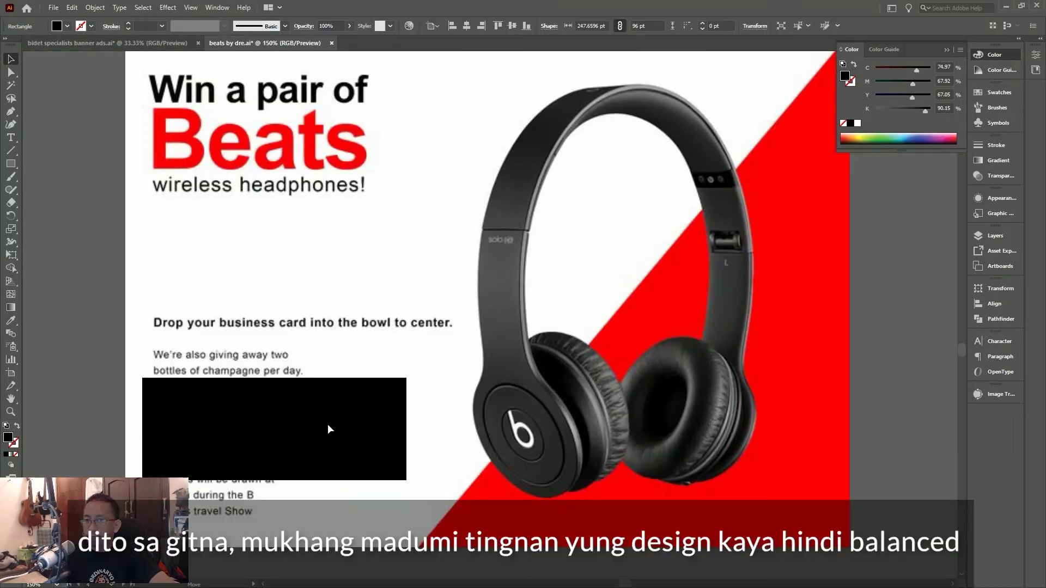
scroll(233, 354, down, 3)
scroll(199, 347, up, 1)
scroll(198, 347, up, 1)
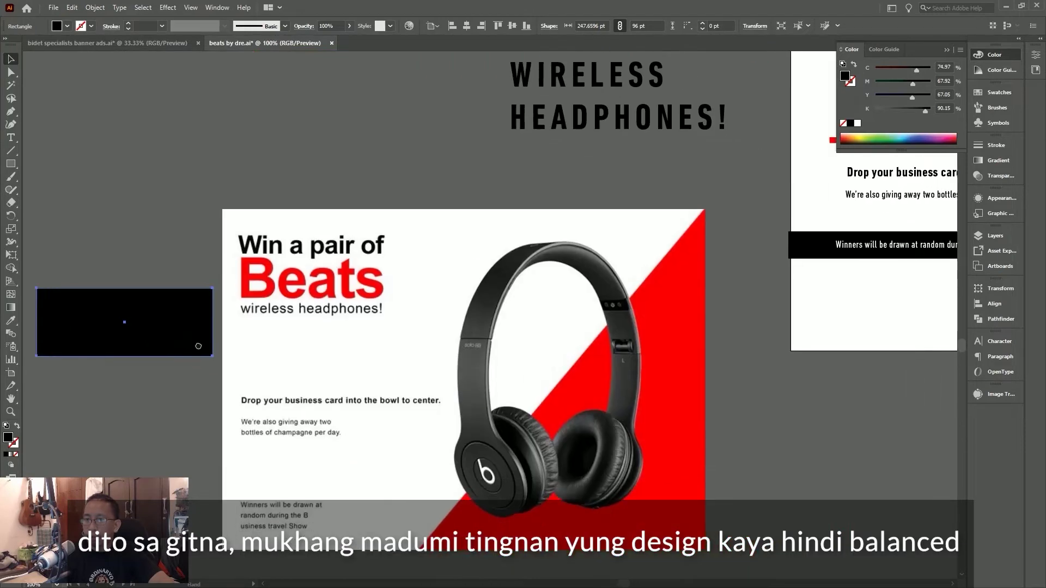
key(Delete)
scroll(189, 341, down, 2)
drag(385, 322, 293, 352)
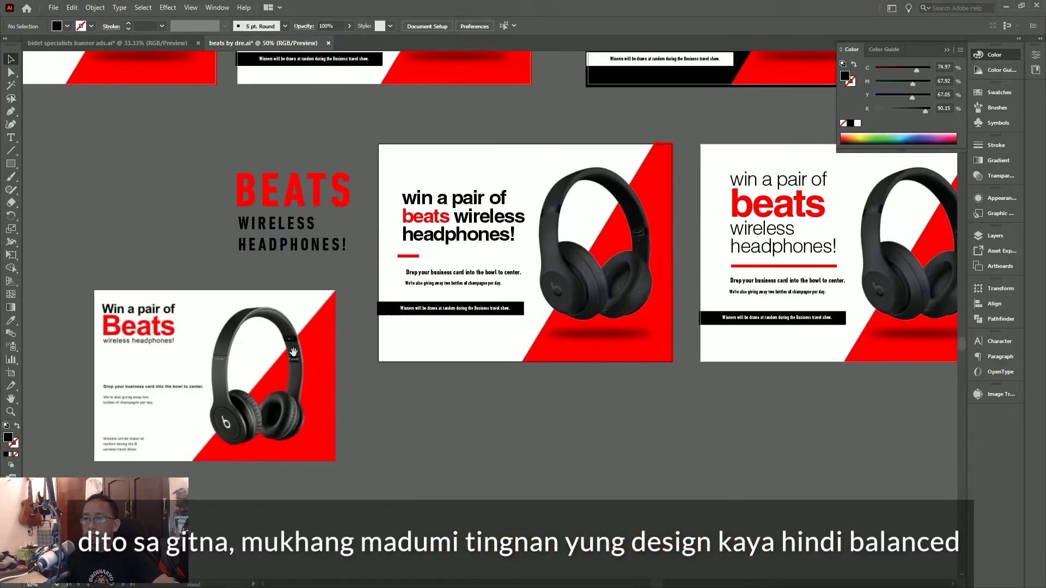
scroll(333, 213, down, 1)
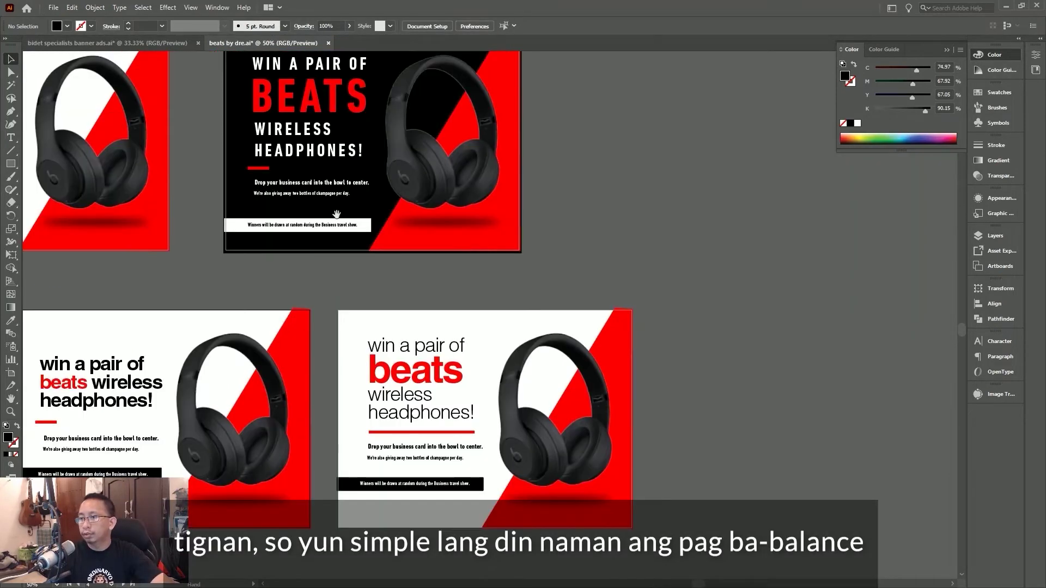
drag(334, 214, 479, 361)
scroll(478, 362, down, 1)
scroll(479, 362, up, 2)
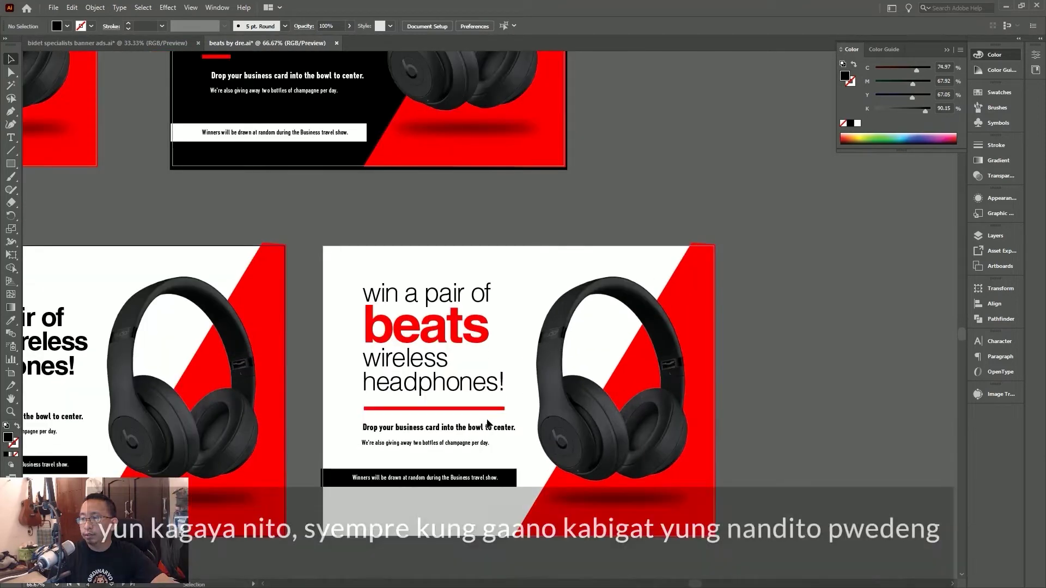
scroll(474, 376, up, 1)
scroll(473, 376, up, 1)
key(ctrl+z)
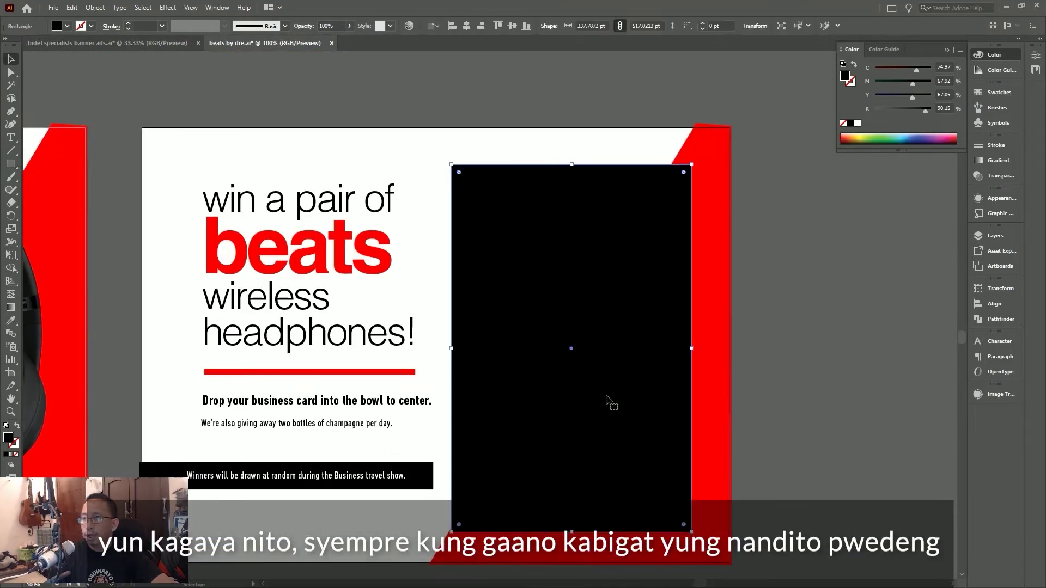
drag(616, 375, 413, 346)
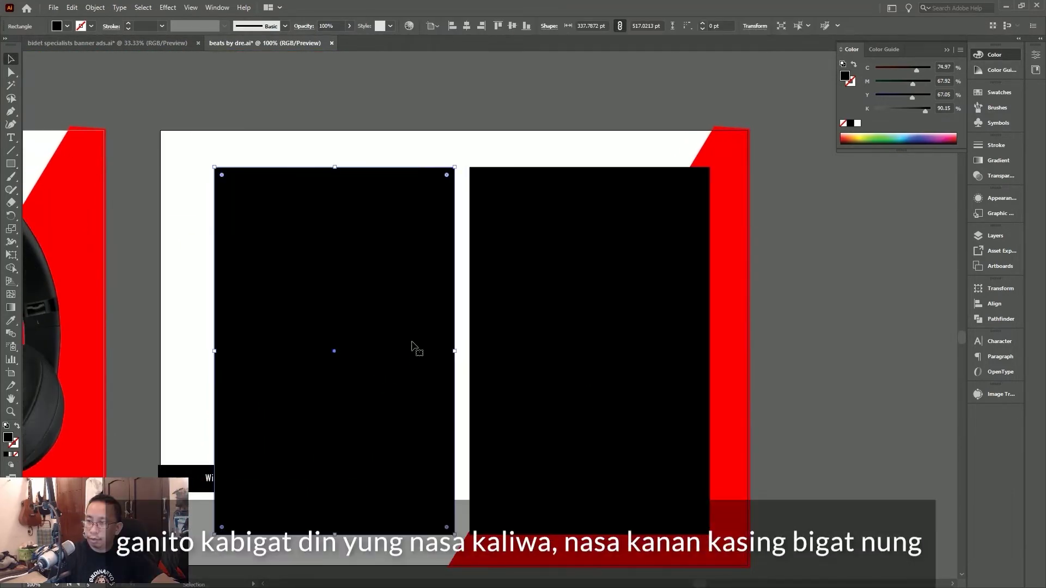
scroll(403, 334, down, 1)
shift+click(493, 341)
scroll(474, 332, up, 1)
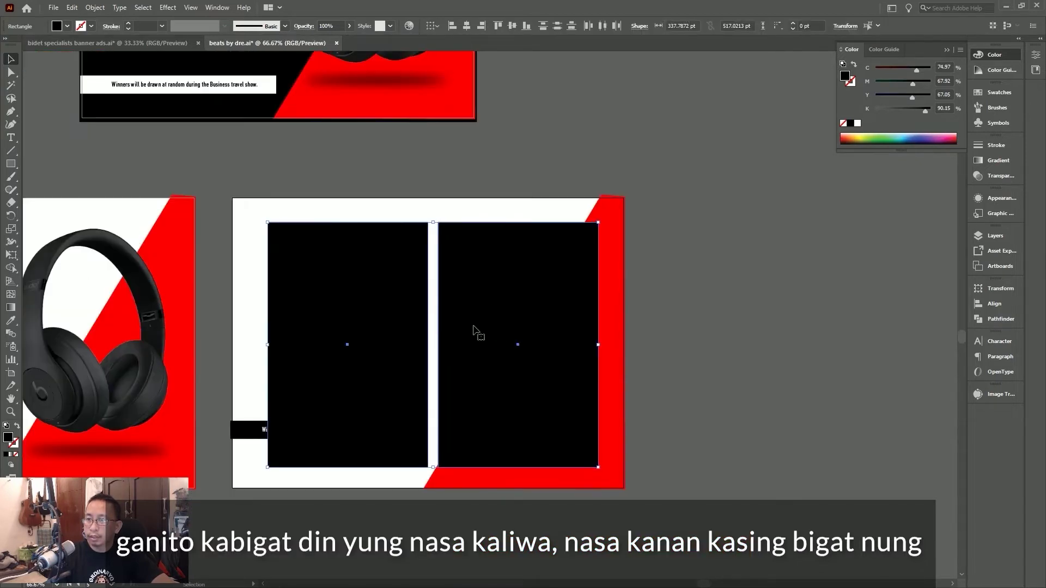
scroll(471, 337, right, 1)
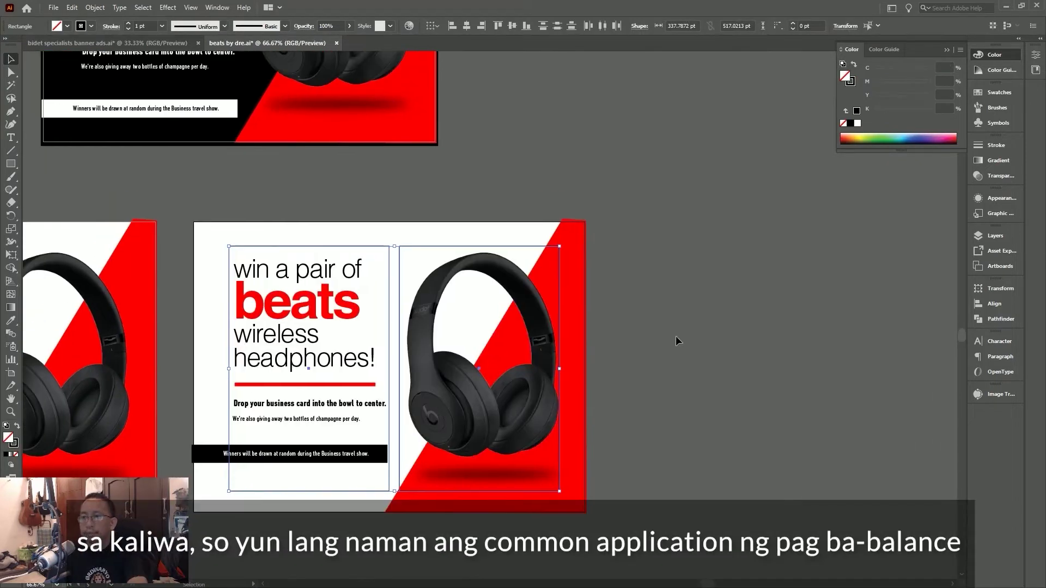
- Shrink the headphones and shadow ellipse in the black Beats redesign
click(676, 336)
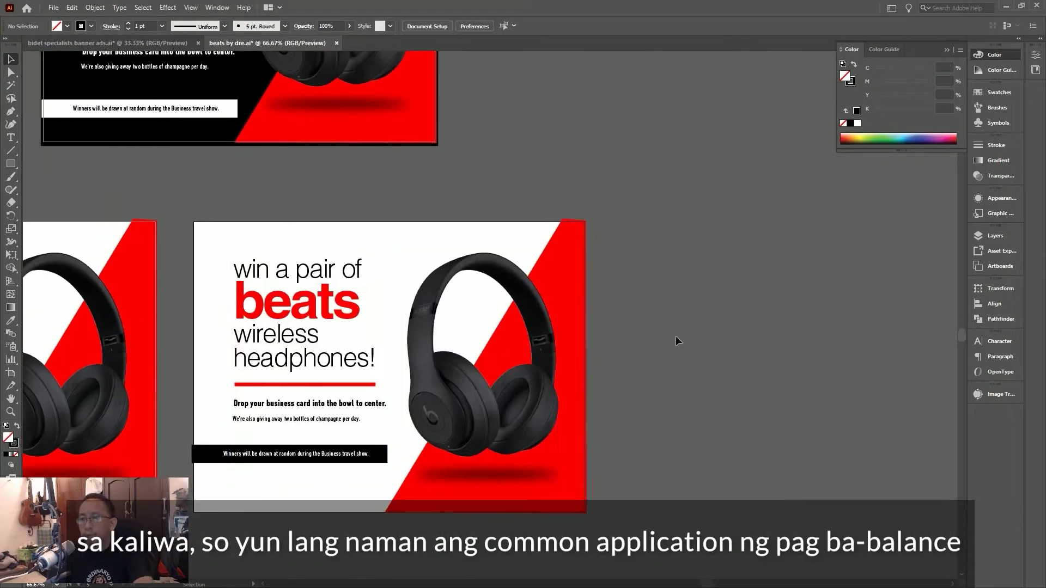
scroll(400, 298, down, 3)
drag(274, 263, 375, 317)
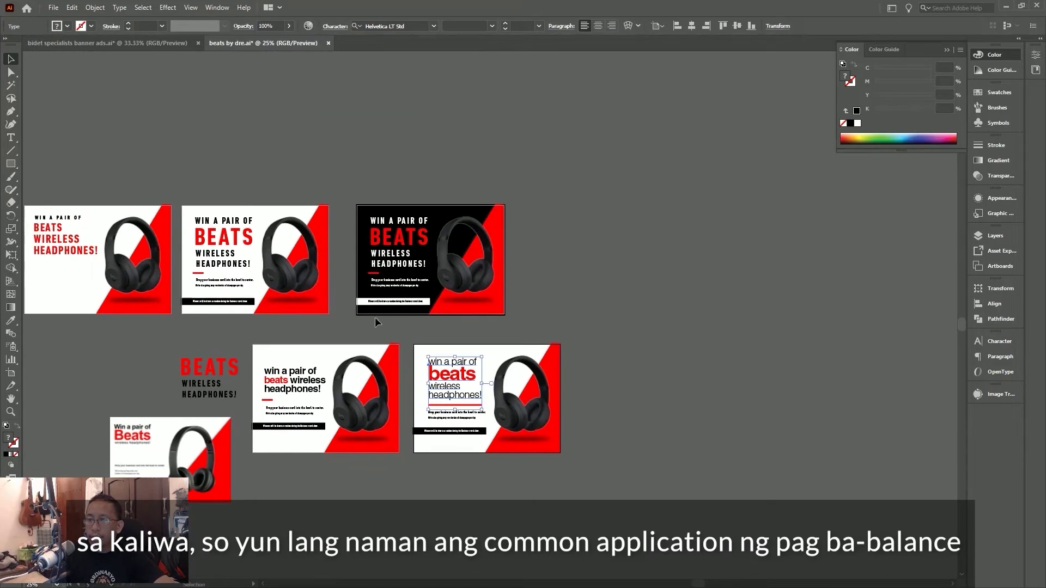
scroll(330, 323, up, 1)
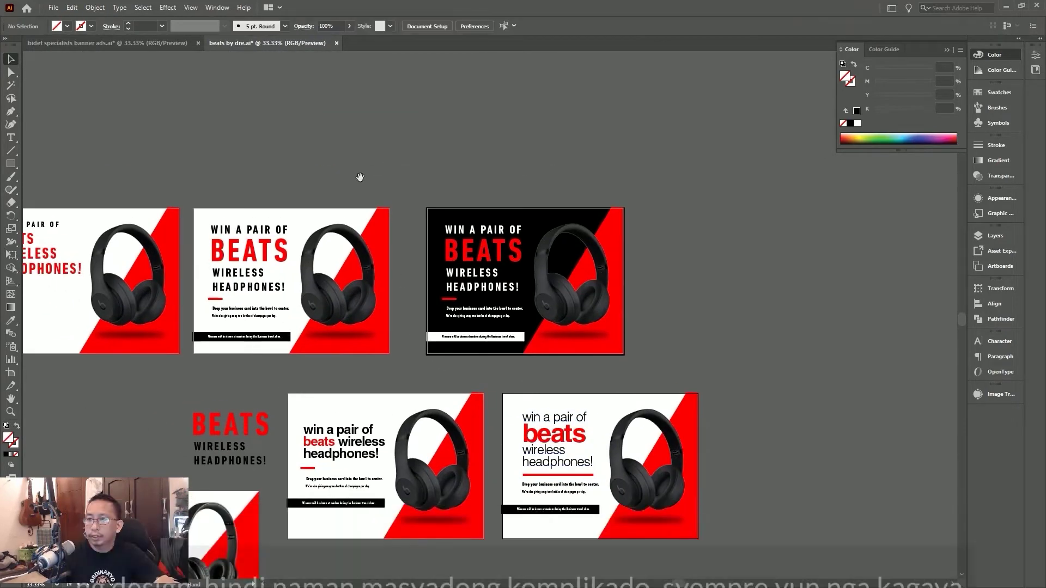
scroll(460, 249, down, 1)
scroll(460, 249, right, 2)
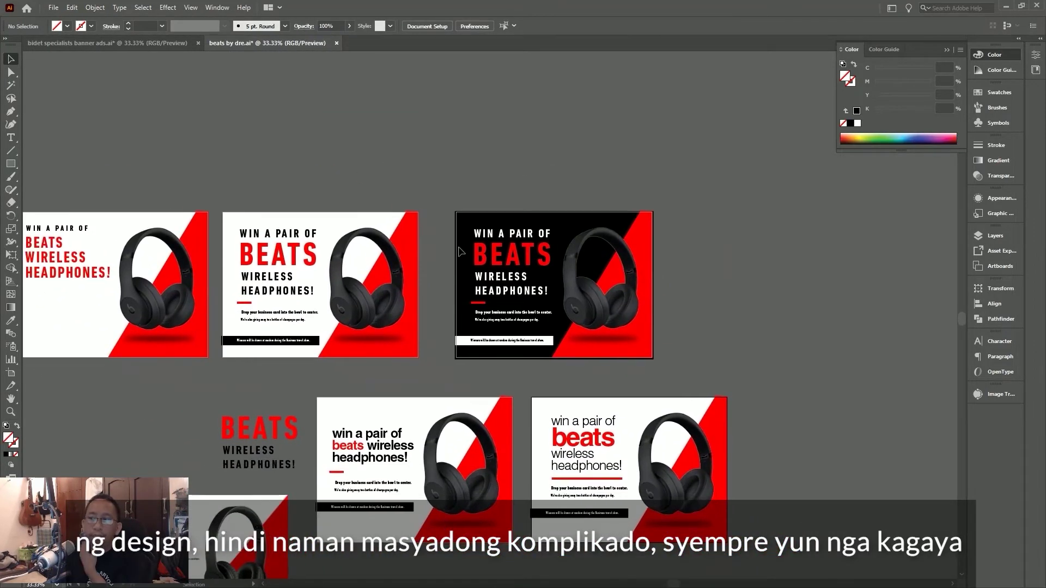
click(599, 327)
key(ctrl+equal)
key(ctrl+equal)
scroll(511, 326, up, 1)
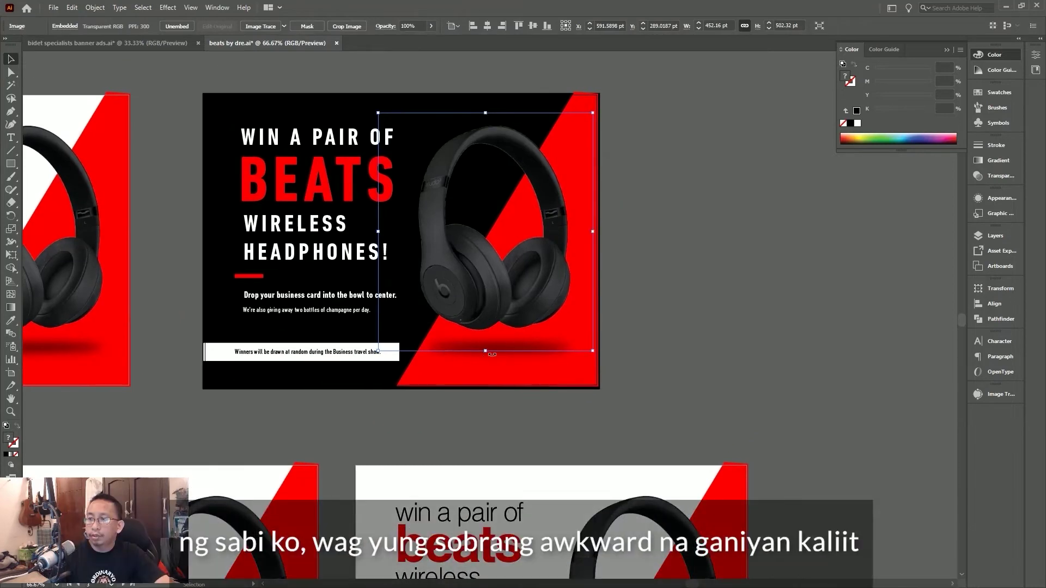
shift+click(505, 347)
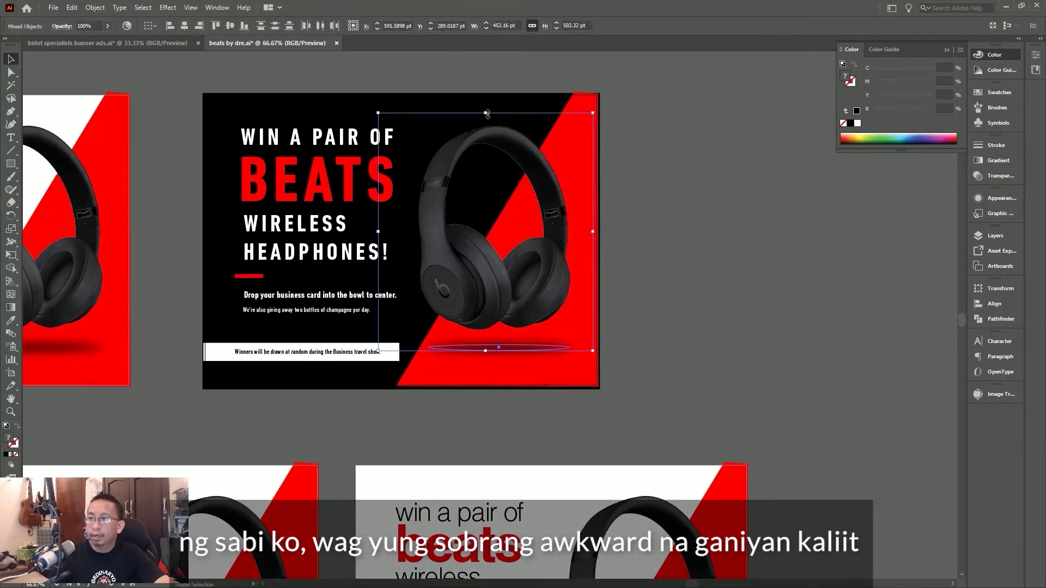
drag(487, 114, 521, 272)
- Select the 'WIN A PAIR OF BEATS WIRELESS HEADPHONES!' headline, then undo the shrink and save
key(ctrl+minus)
key(ctrl+minus)
key(ctrl+minus)
click(610, 308)
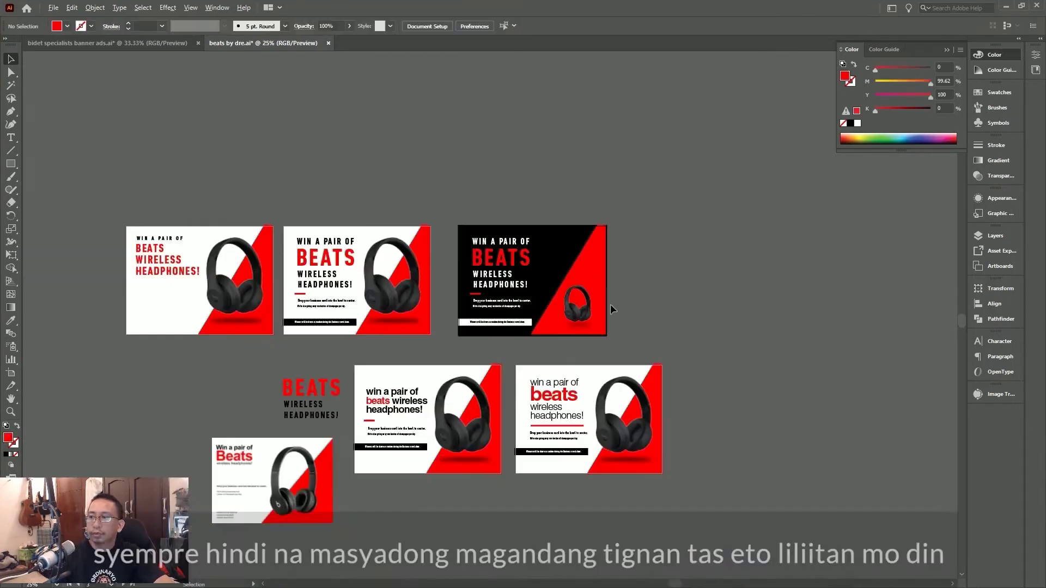
scroll(610, 309, down, 2)
scroll(585, 317, up, 4)
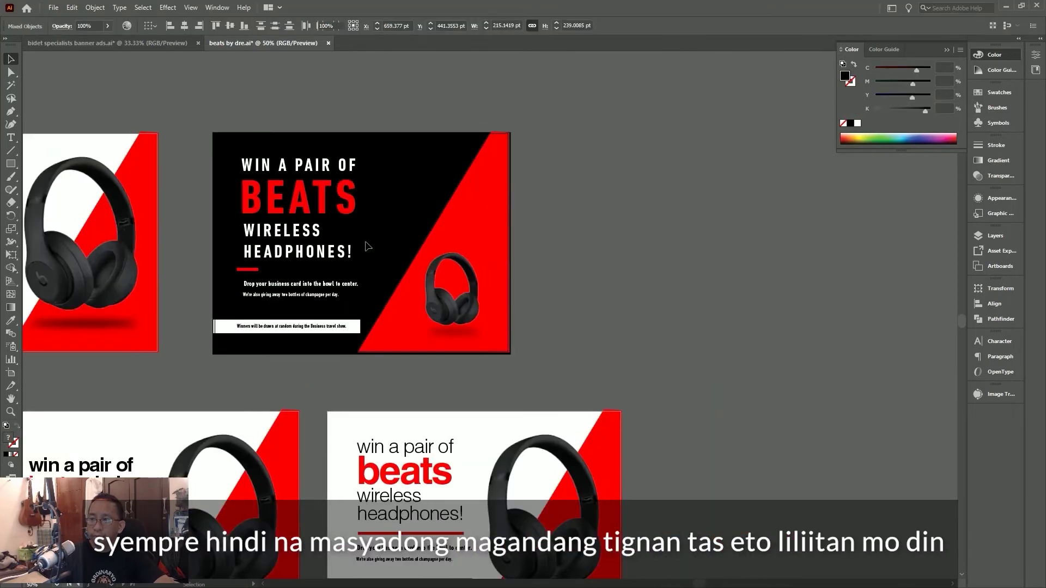
click(337, 245)
shift+click(303, 201)
shift+click(290, 166)
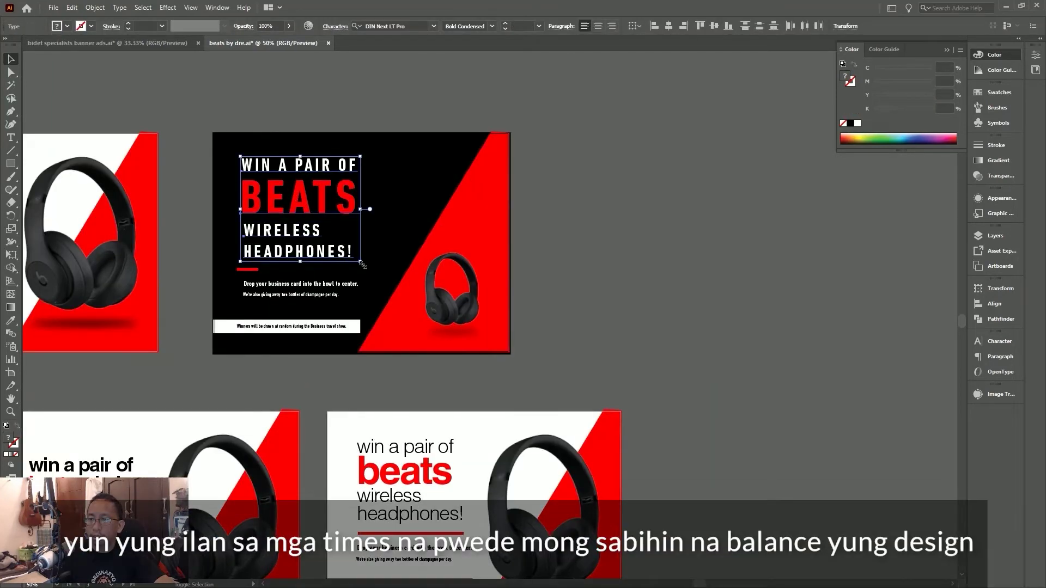
scroll(384, 109, down, 2)
click(383, 109)
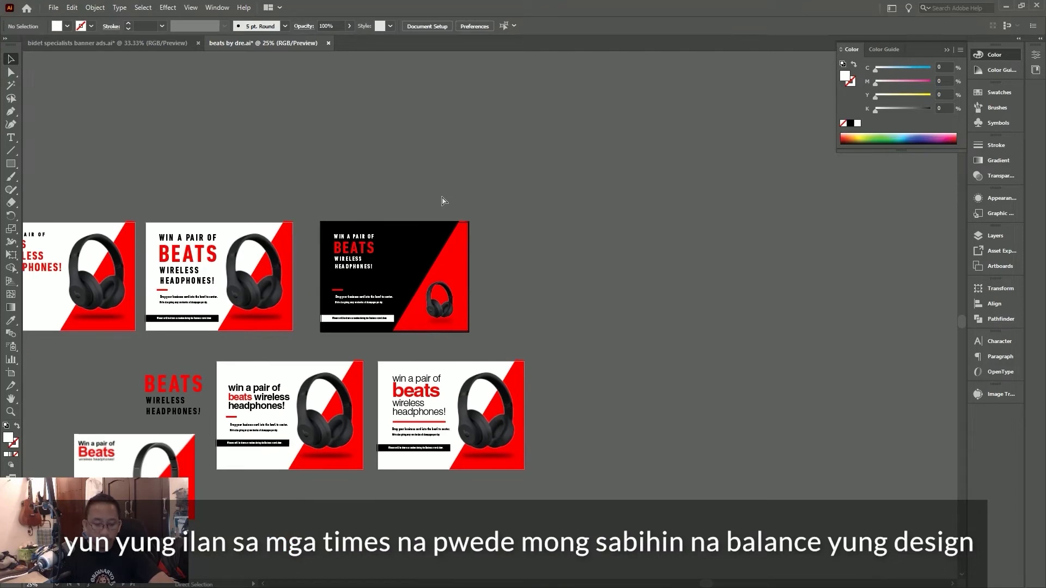
key(ctrl+z)
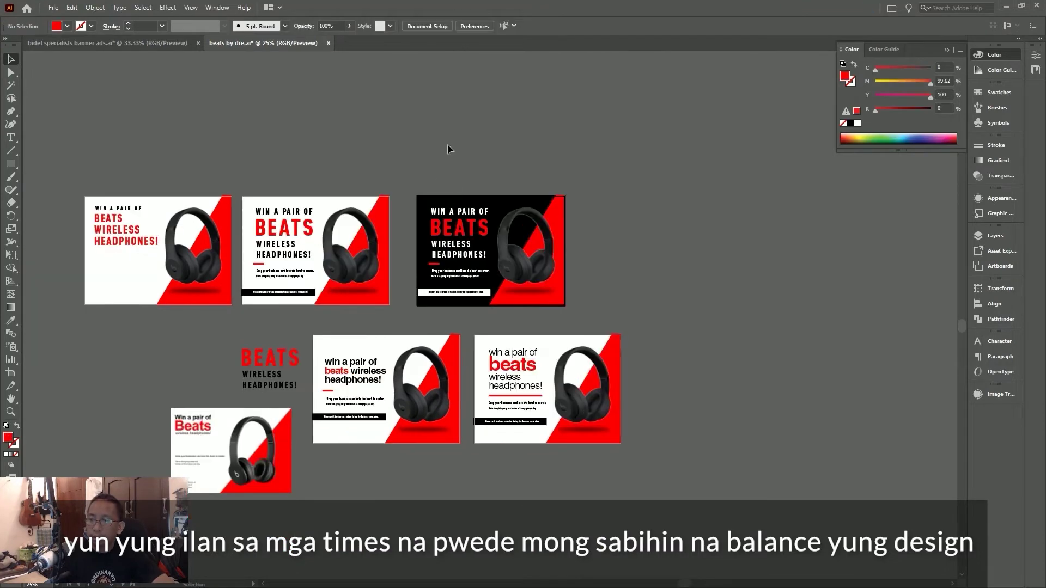
key(ctrl+s)
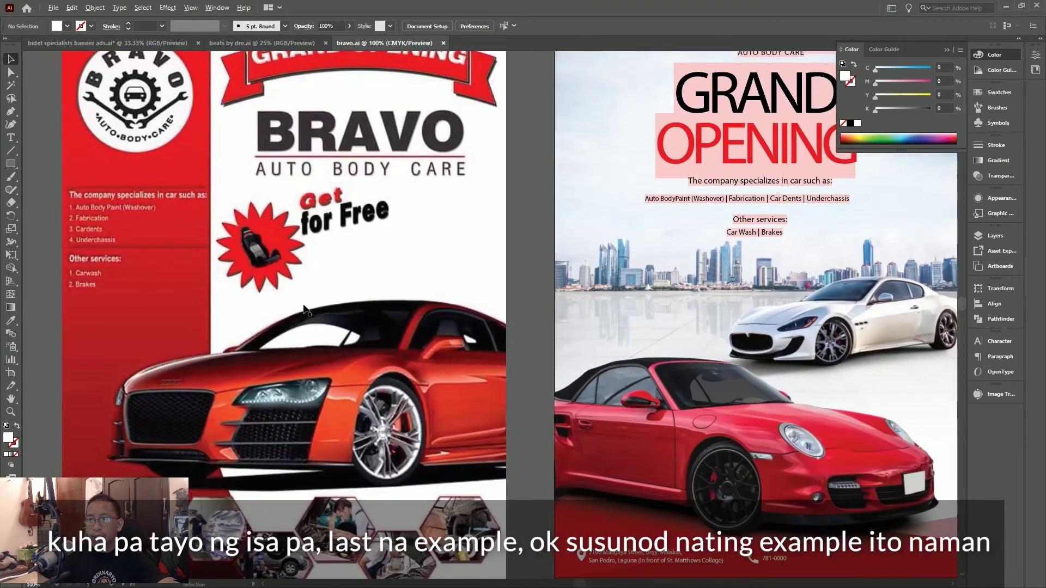
scroll(304, 307, down, 1)
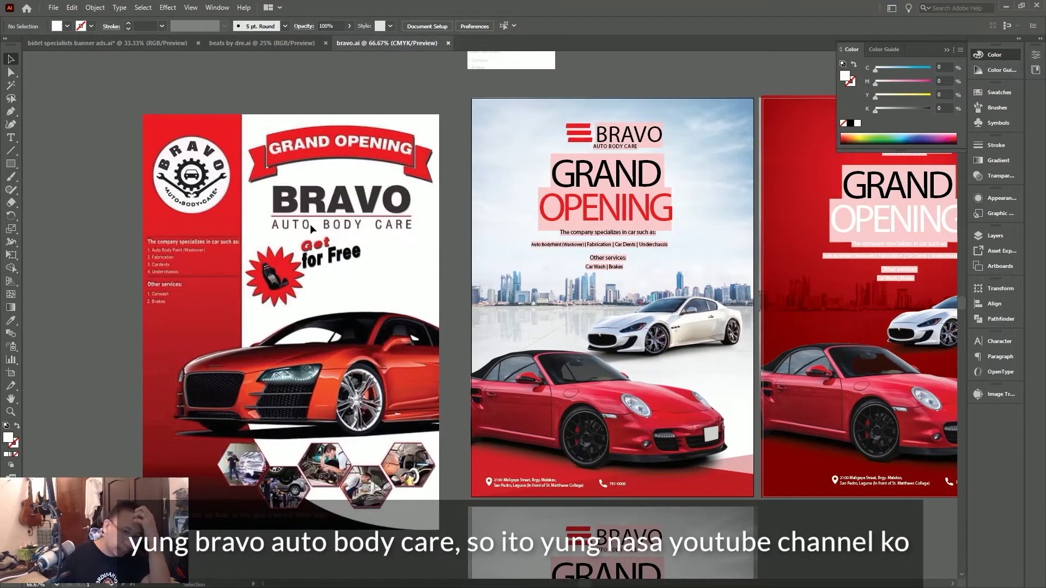
scroll(329, 266, down, 2)
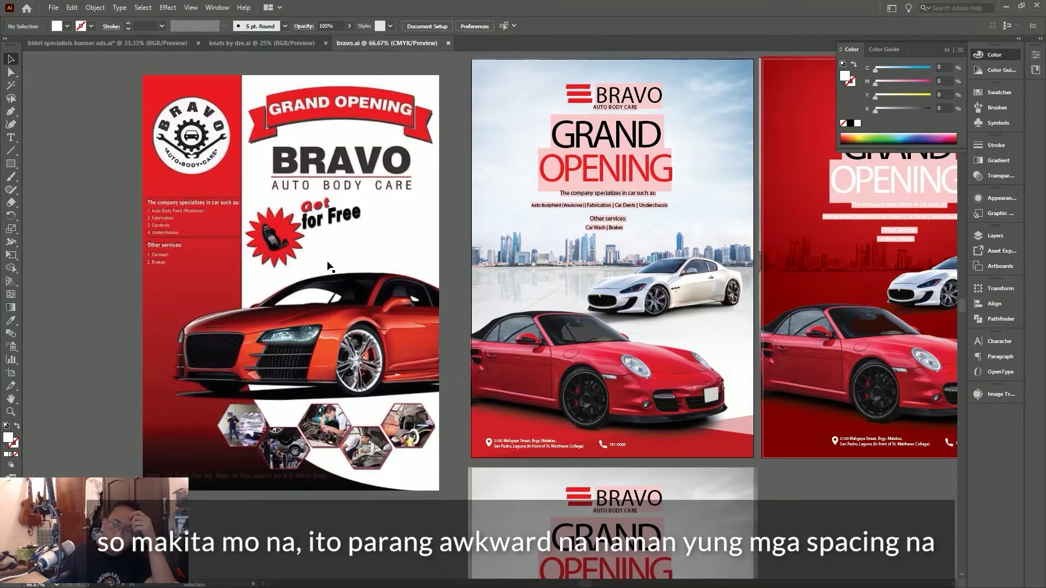
scroll(306, 293, up, 1)
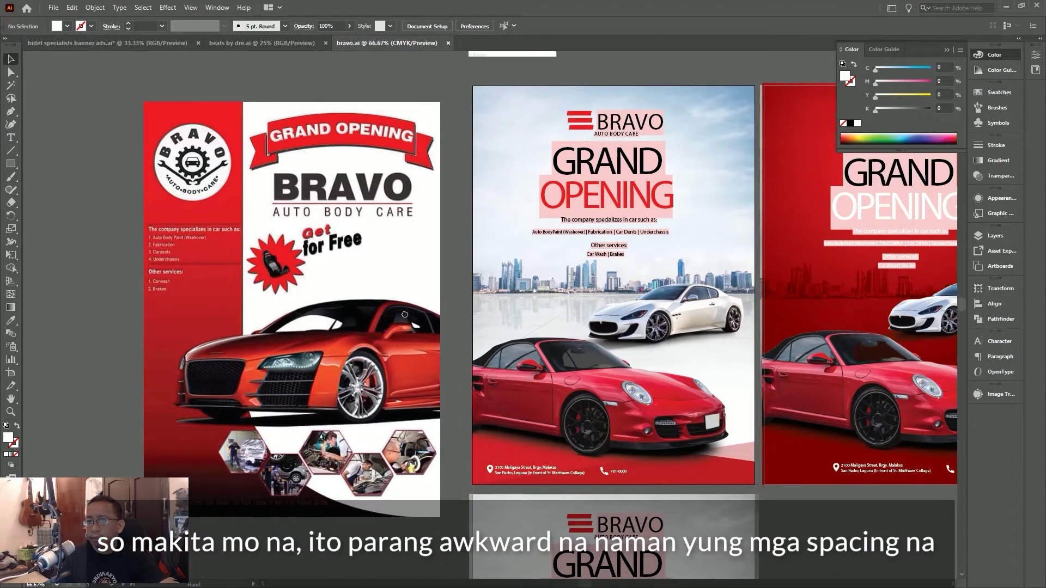
scroll(403, 315, up, 1)
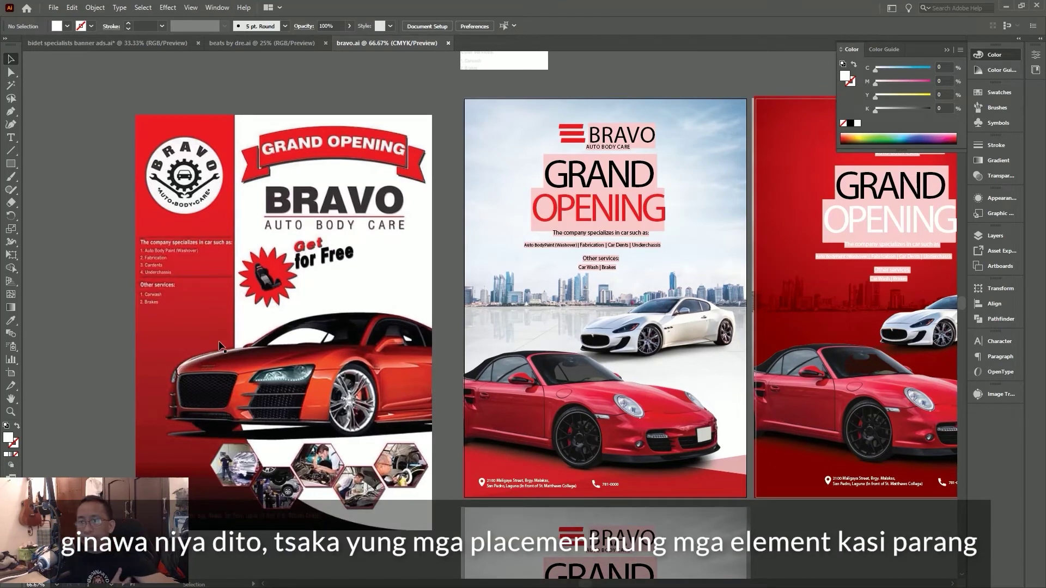
scroll(220, 346, up, 1)
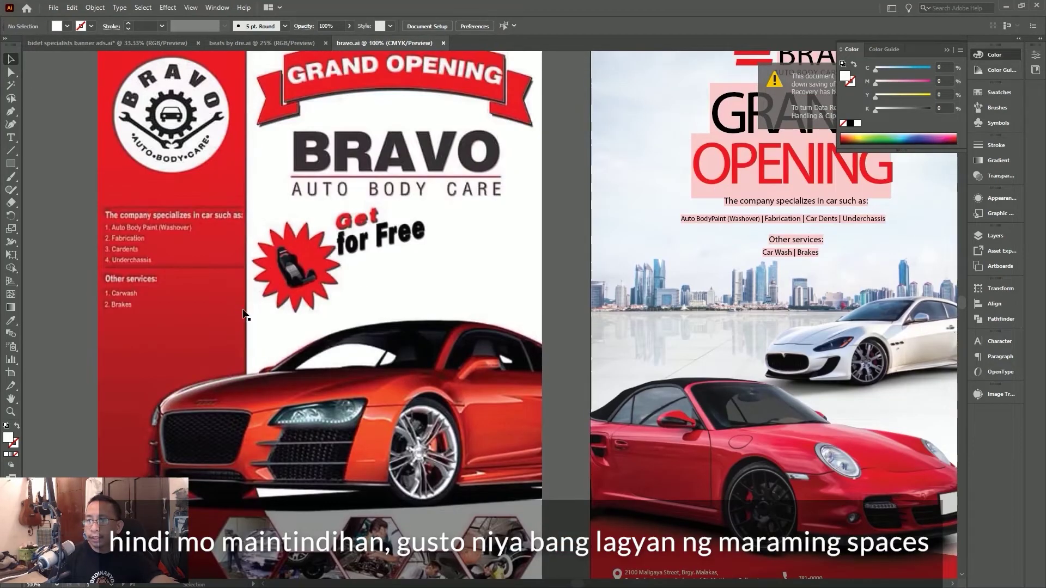
scroll(243, 315, up, 2)
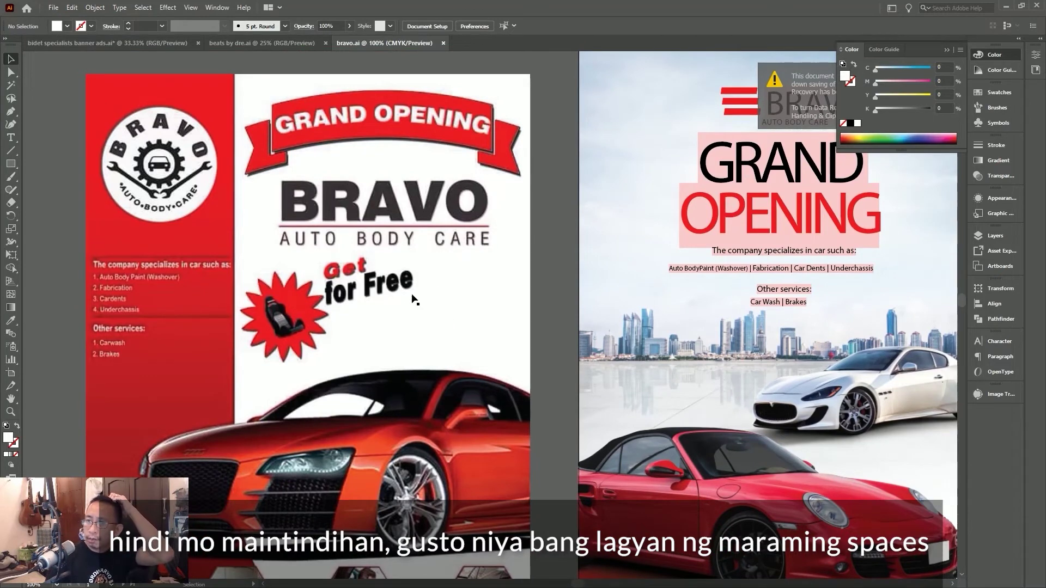
scroll(178, 283, down, 1)
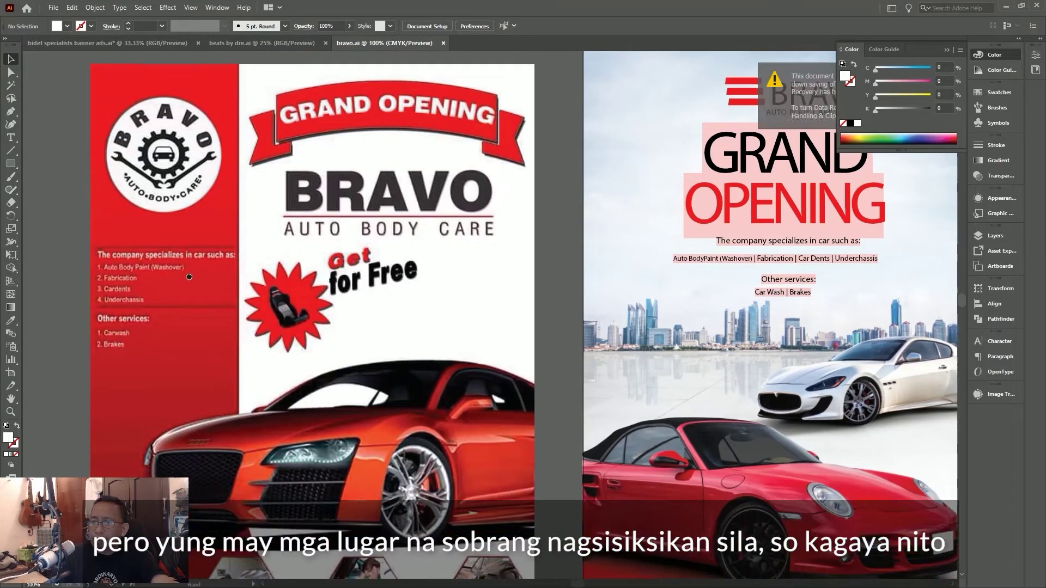
scroll(117, 253, up, 1)
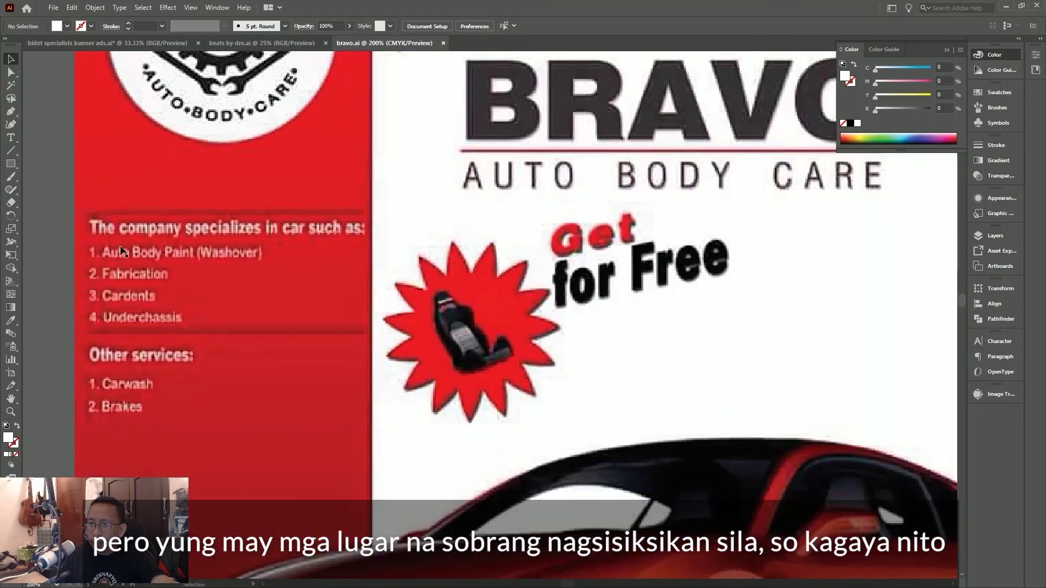
scroll(121, 251, down, 1)
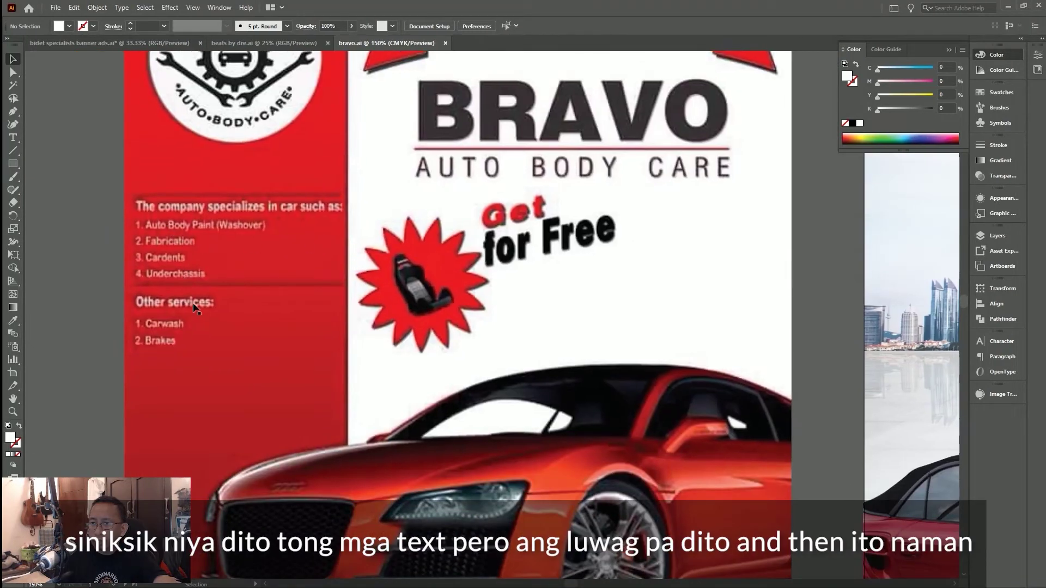
scroll(194, 307, down, 1)
scroll(199, 219, down, 1)
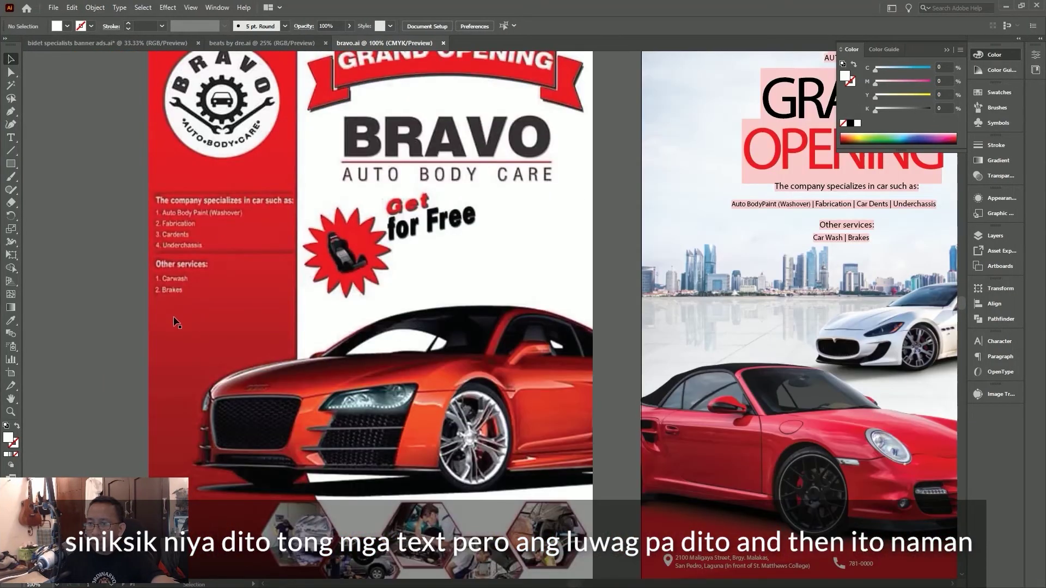
drag(267, 295, 322, 251)
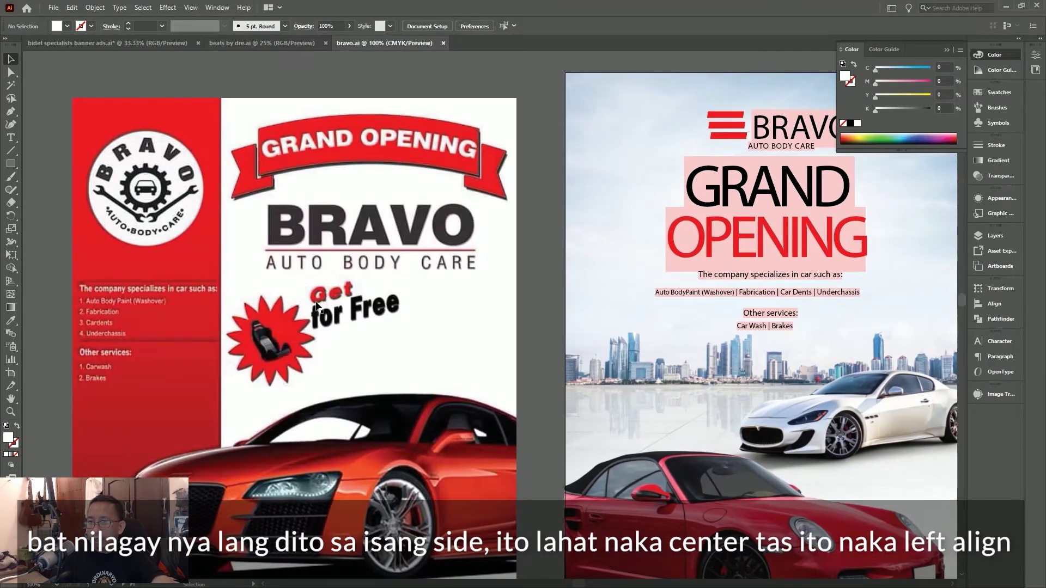
drag(325, 324, 341, 277)
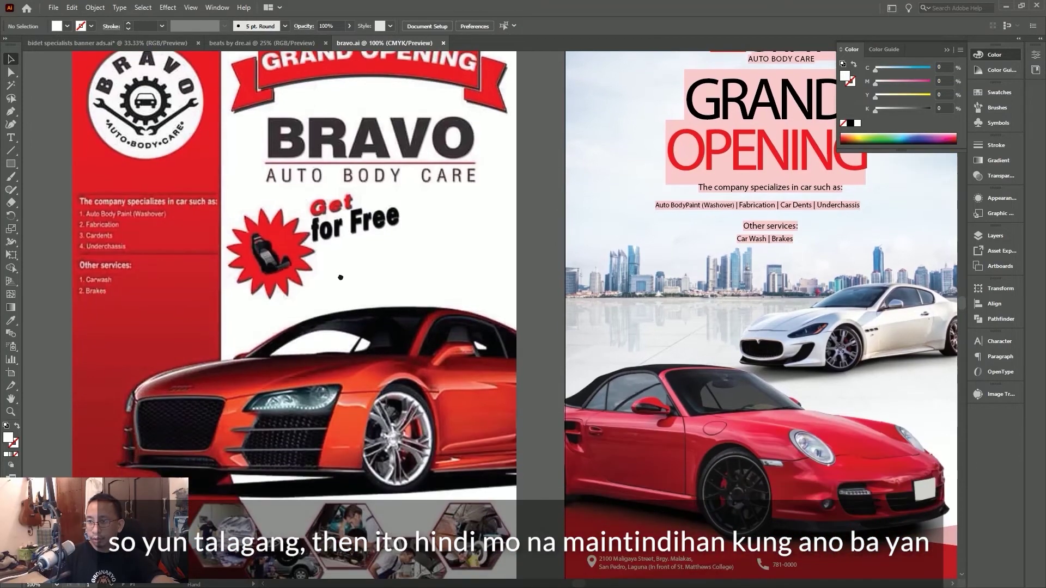
scroll(342, 287, down, 2)
scroll(344, 288, up, 2)
scroll(348, 291, up, 2)
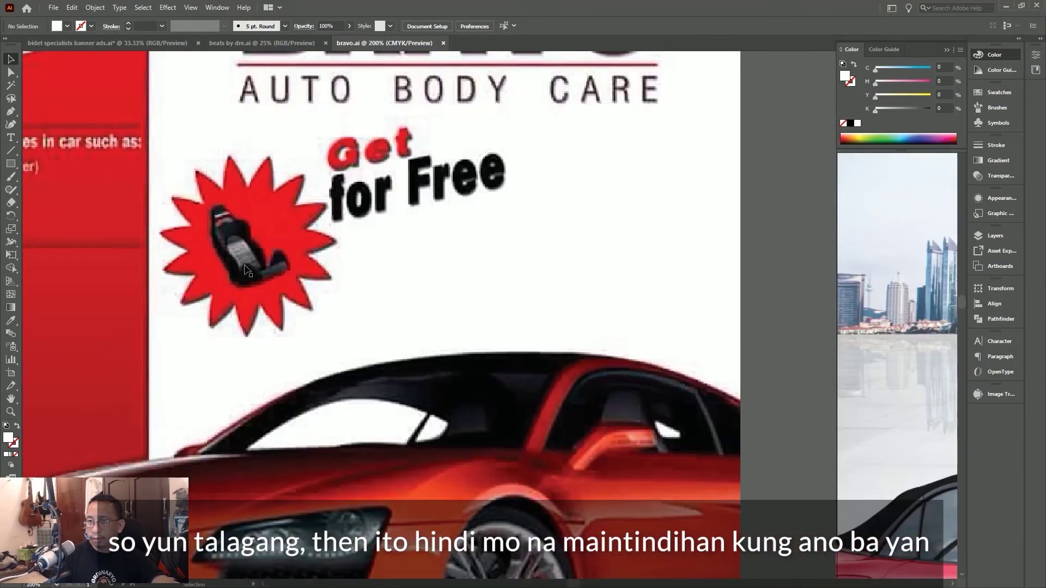
scroll(355, 299, down, 2)
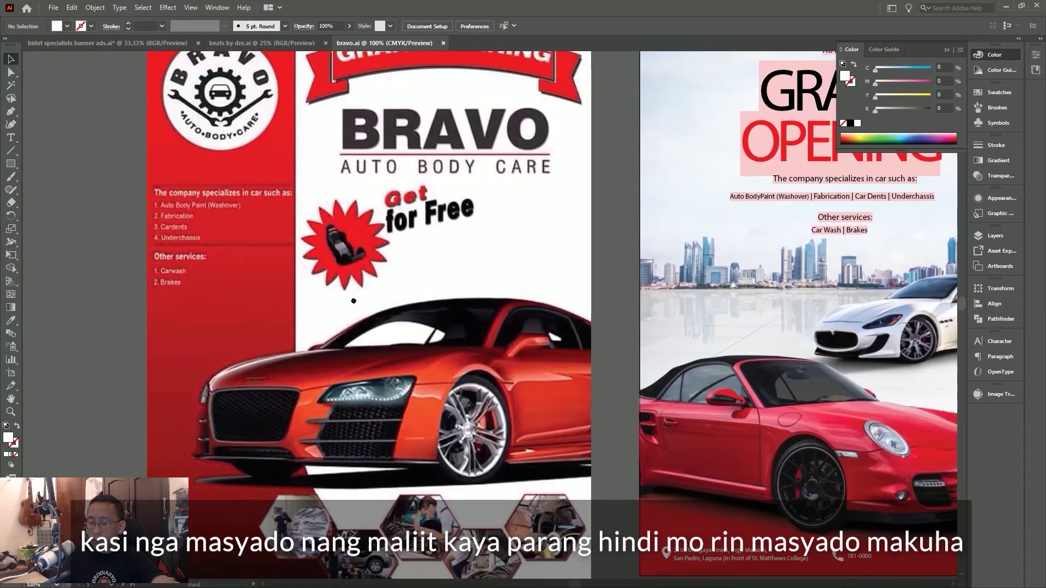
scroll(360, 327, down, 3)
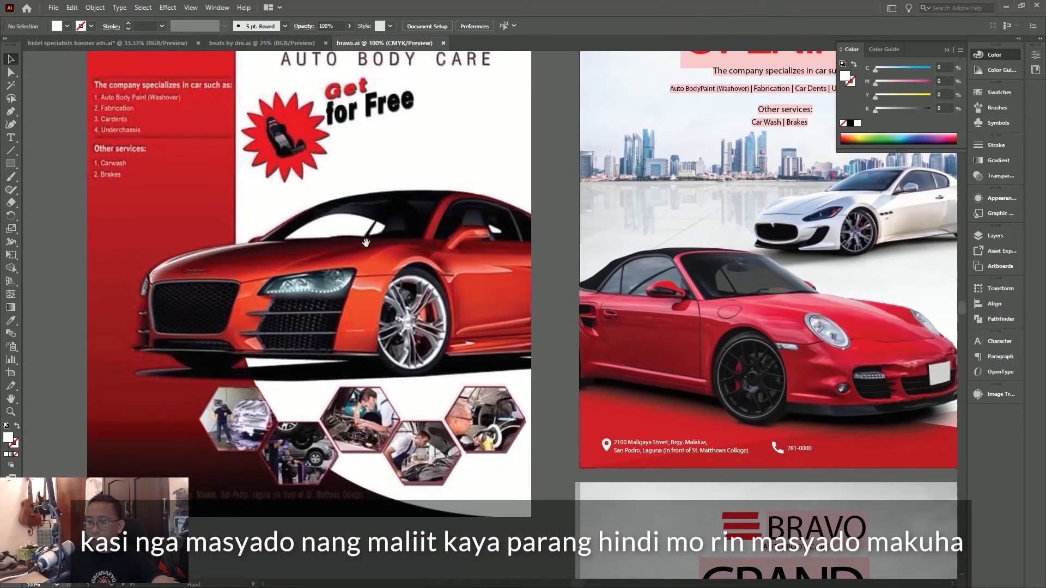
scroll(376, 435, left, 2)
scroll(378, 454, up, 1)
scroll(378, 454, right, 1)
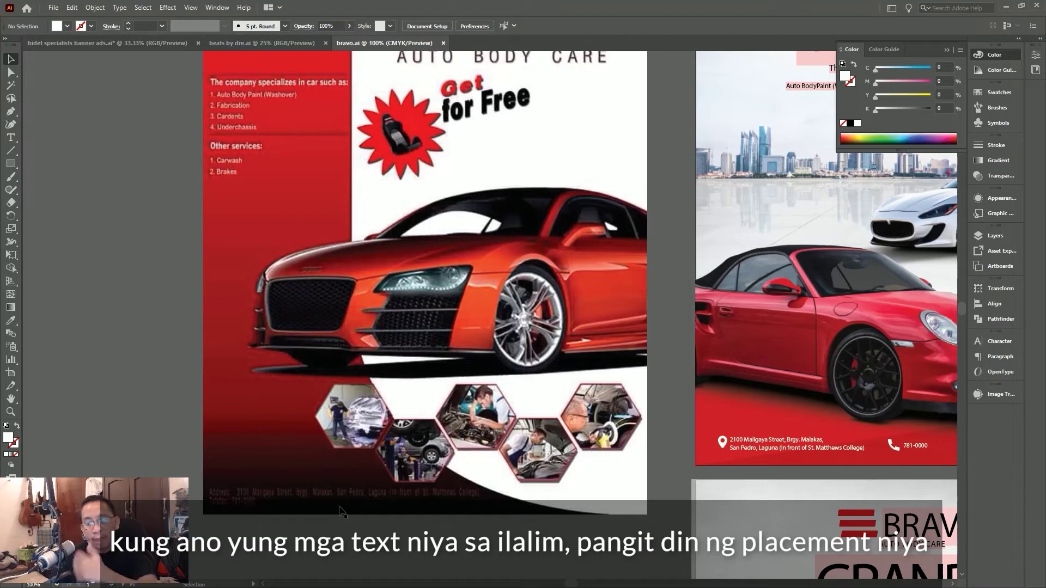
scroll(353, 382, up, 3)
click(349, 302)
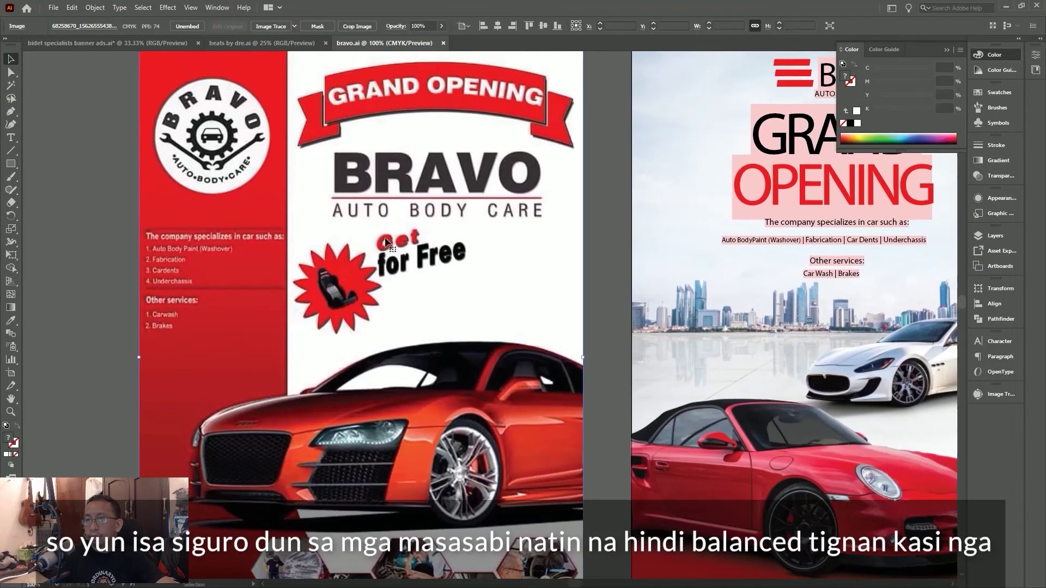
scroll(387, 240, down, 2)
scroll(387, 239, up, 1)
scroll(387, 240, right, 1)
click(384, 140)
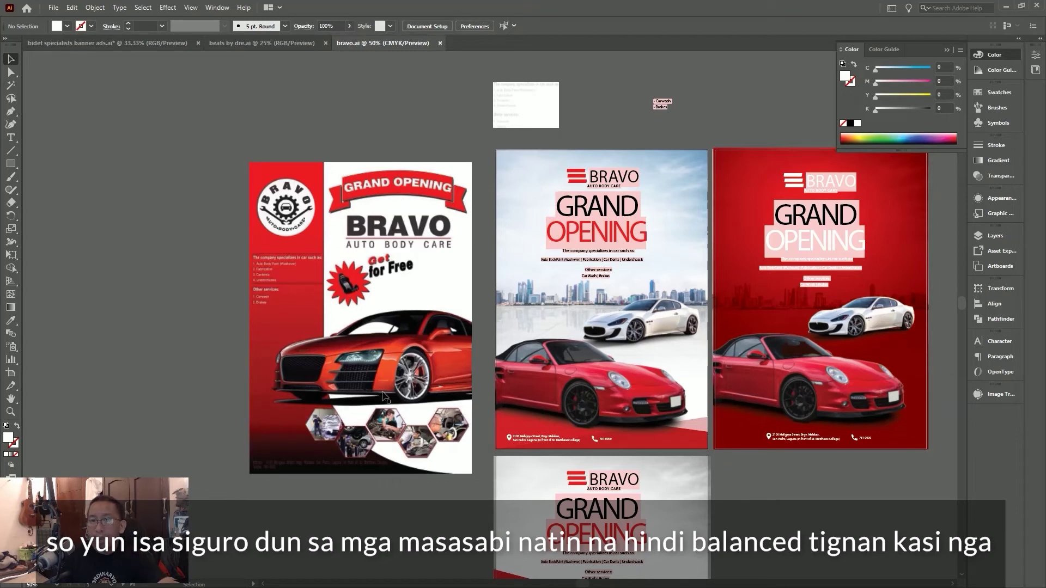
scroll(384, 396, up, 1)
scroll(365, 316, right, 1)
scroll(343, 234, right, 1)
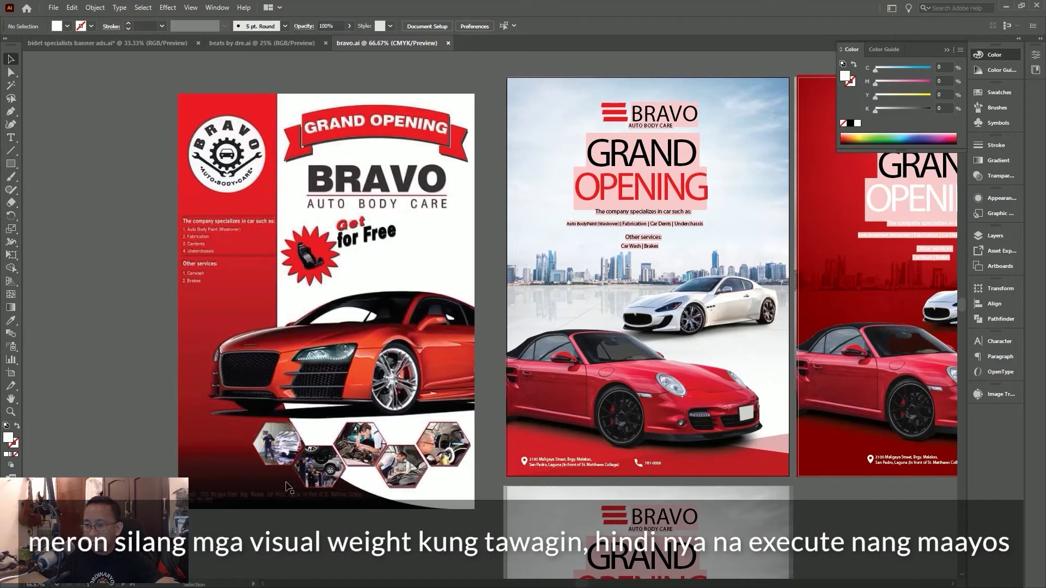
drag(355, 180, 336, 220)
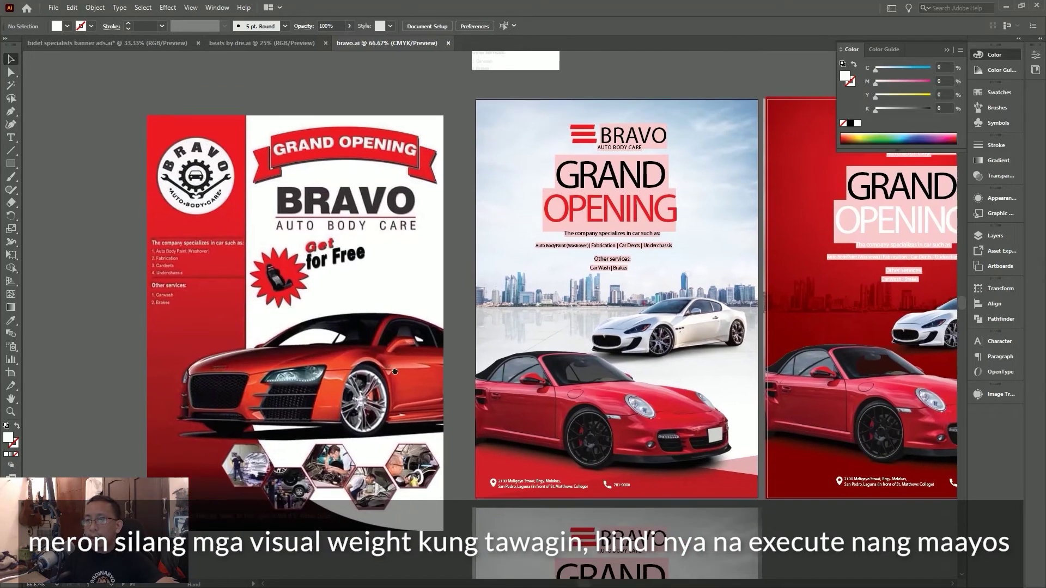
mouse_move(406, 392)
mouse_down()
mouse_move(371, 324)
mouse_move(400, 348)
mouse_up()
click(332, 338)
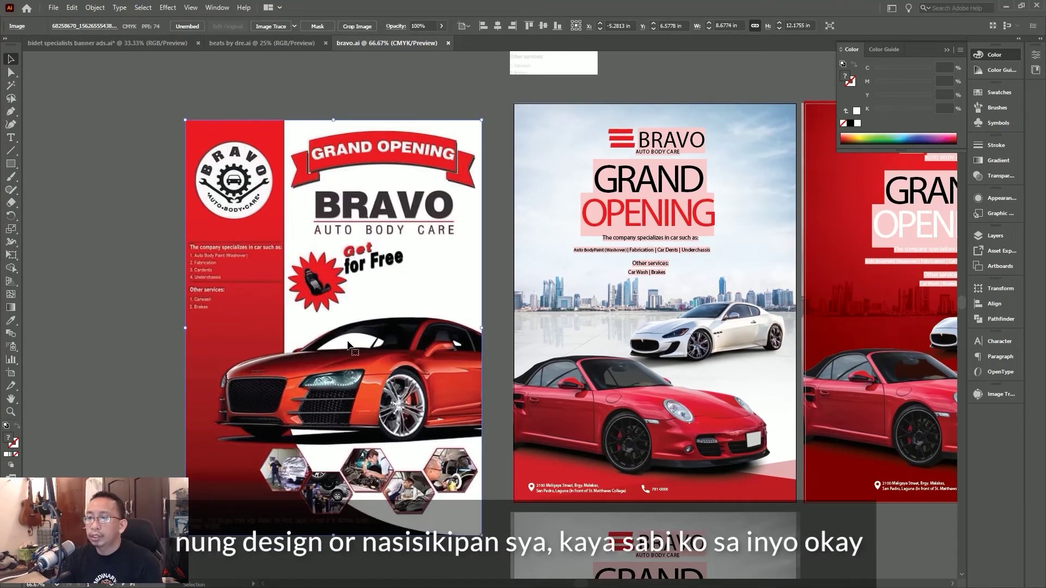
scroll(380, 315, right, 3)
scroll(327, 245, right, 2)
scroll(327, 245, up, 1)
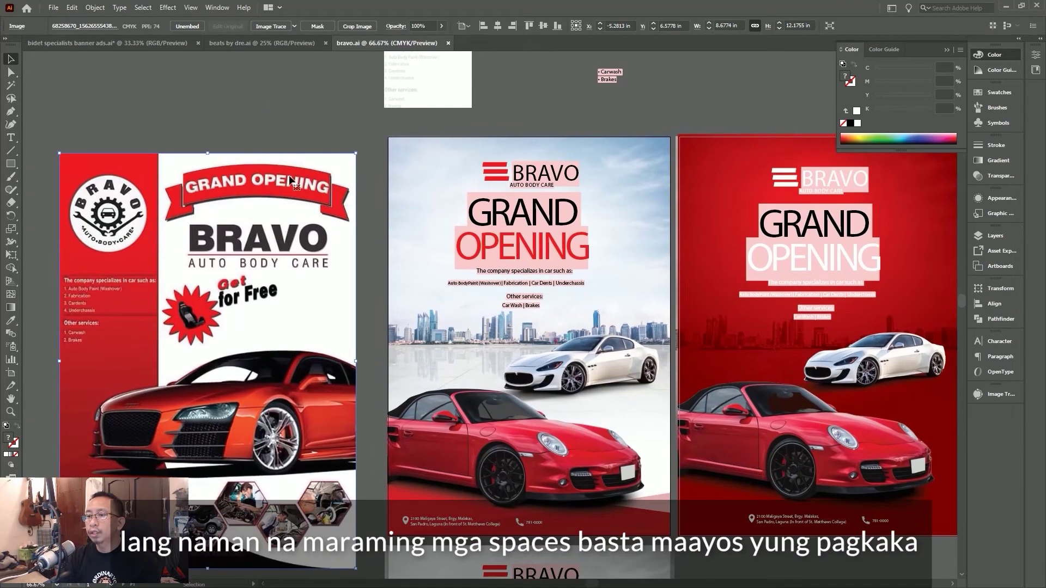
click(264, 109)
drag(277, 250, 325, 232)
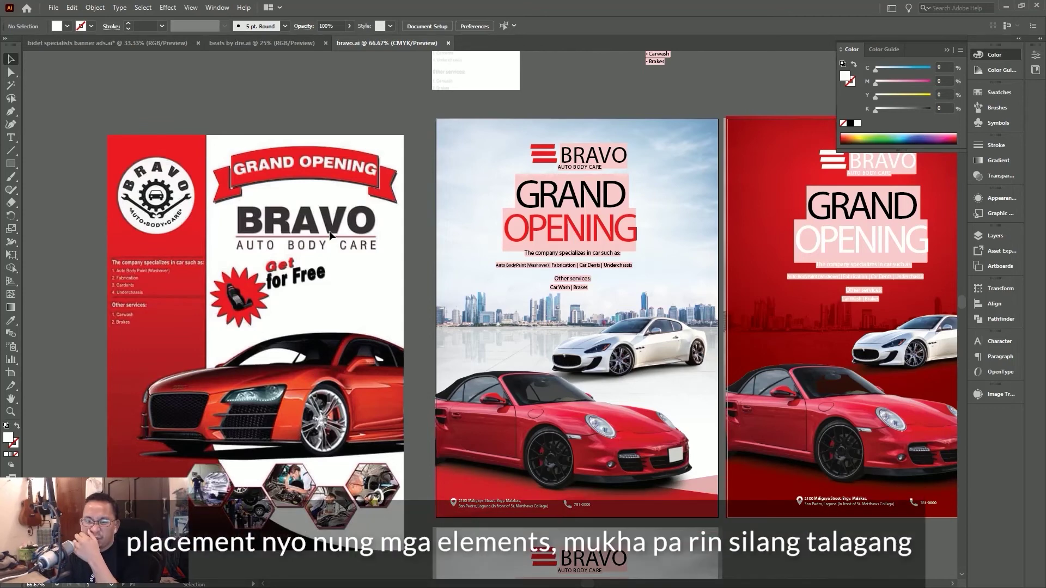
drag(369, 255, 370, 247)
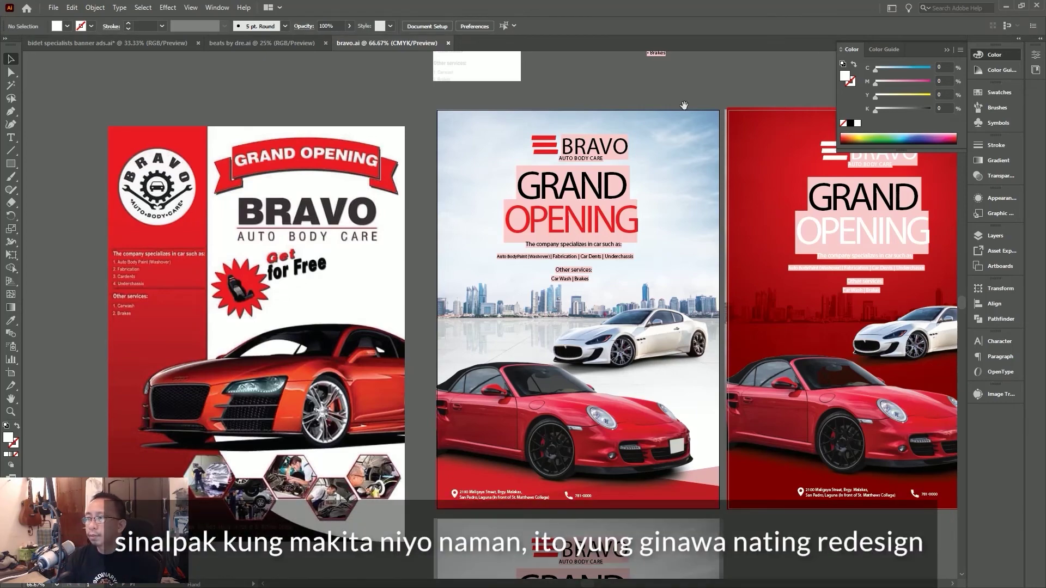
key(ctrl+minus)
key(ctrl+minus)
scroll(451, 326, up, 2)
scroll(436, 289, up, 3)
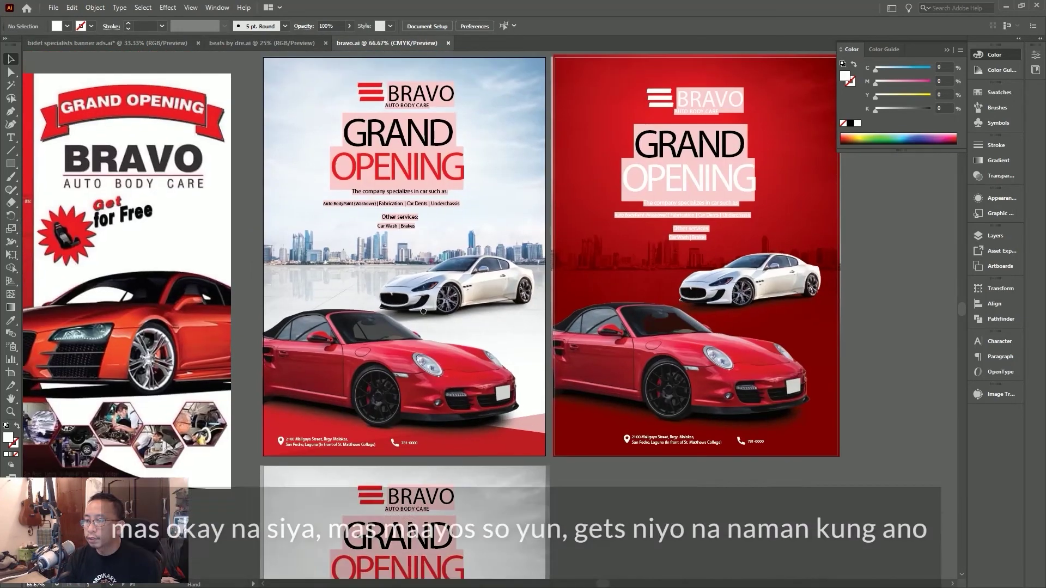
scroll(422, 255, up, 2)
scroll(411, 232, up, 1)
scroll(411, 233, down, 1)
drag(471, 258, 473, 323)
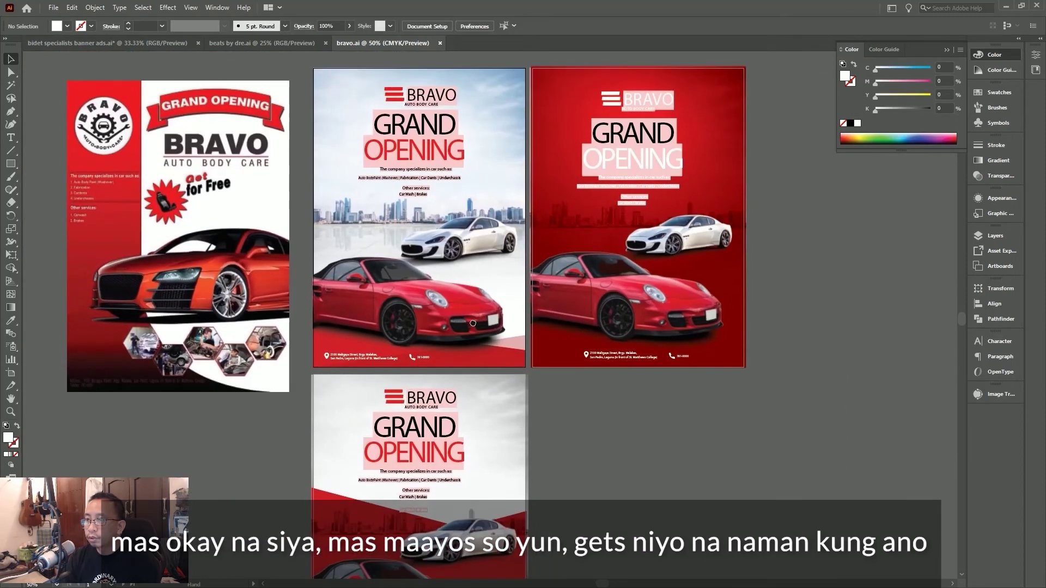
drag(443, 161, 470, 254)
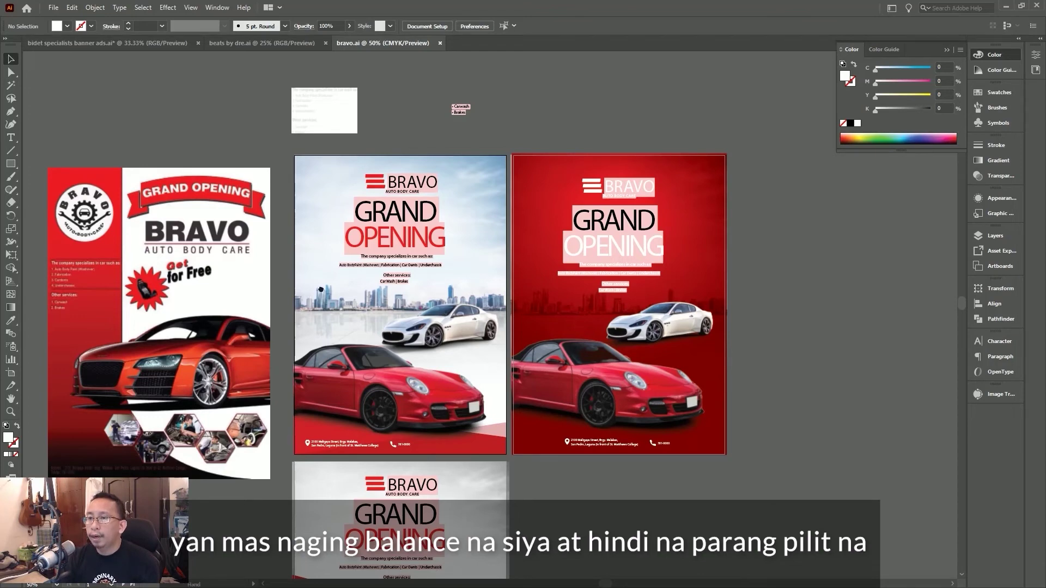
drag(320, 289, 403, 289)
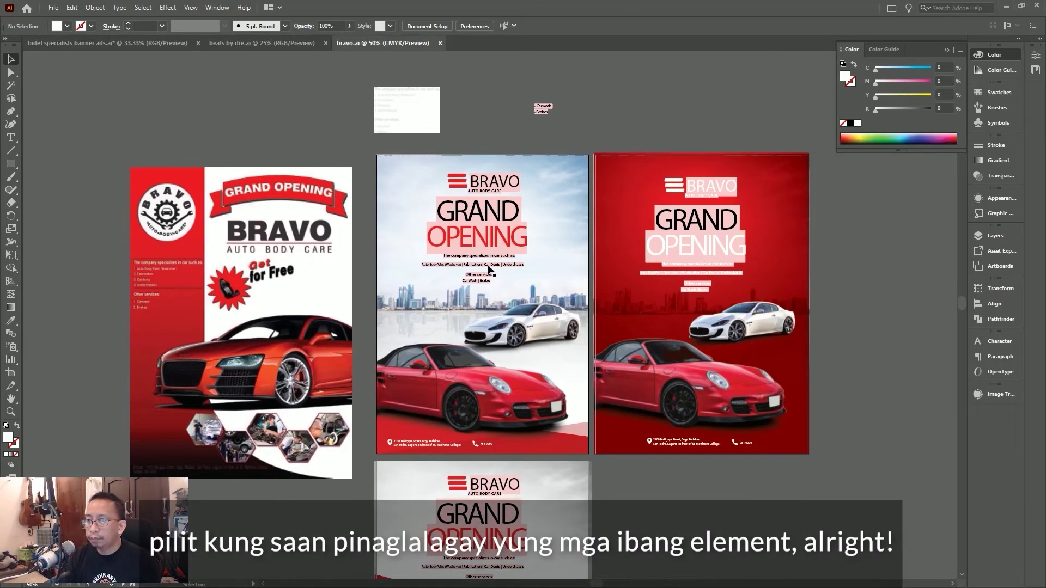
drag(498, 384, 444, 325)
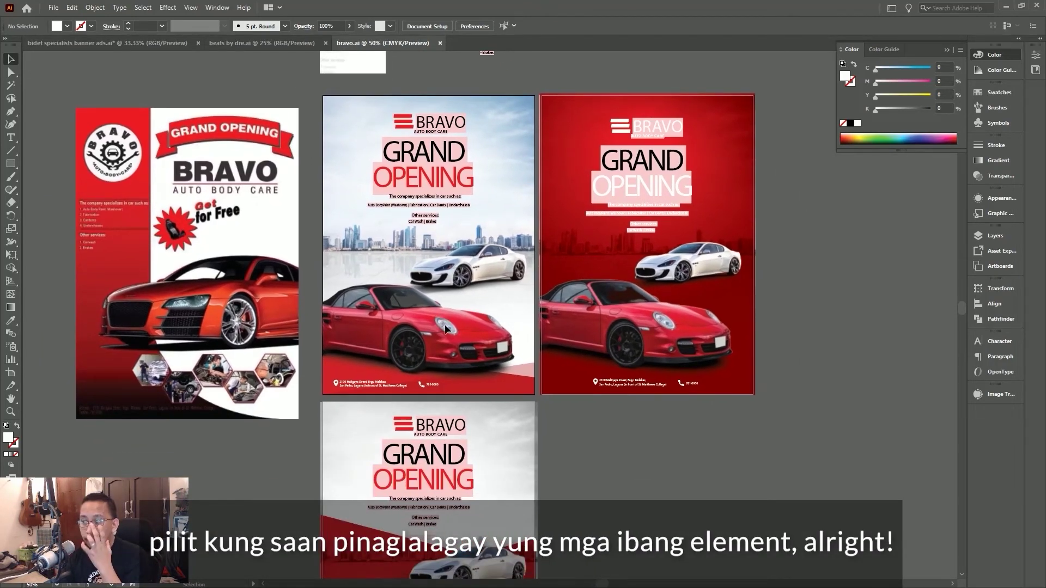